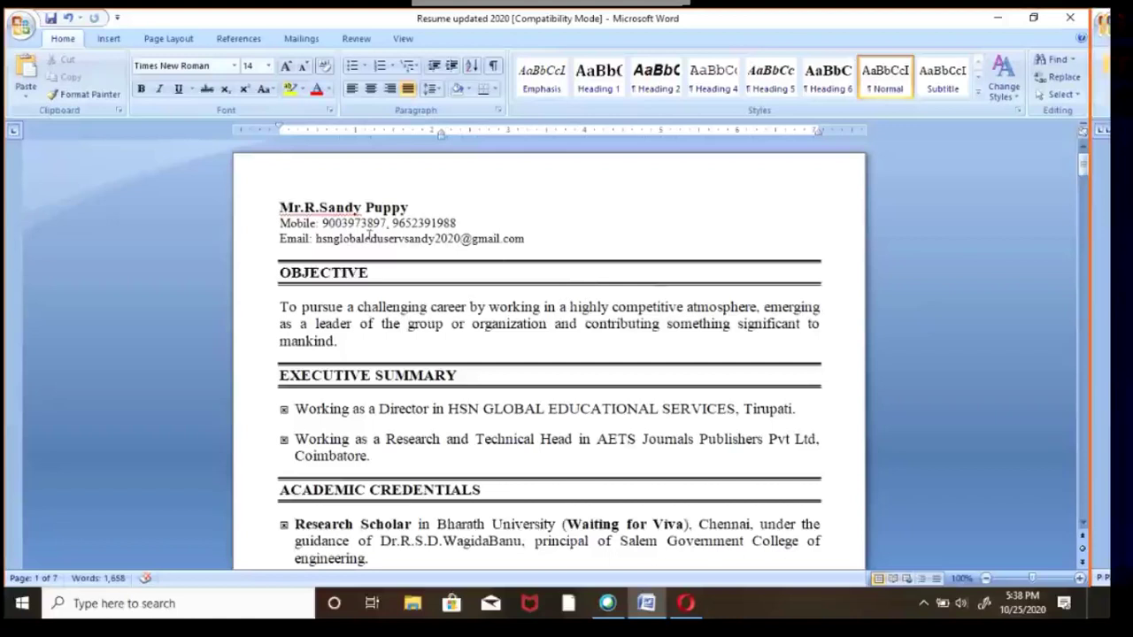
pyautogui.moveTo(277, 206); pyautogui.dragTo(584, 248)
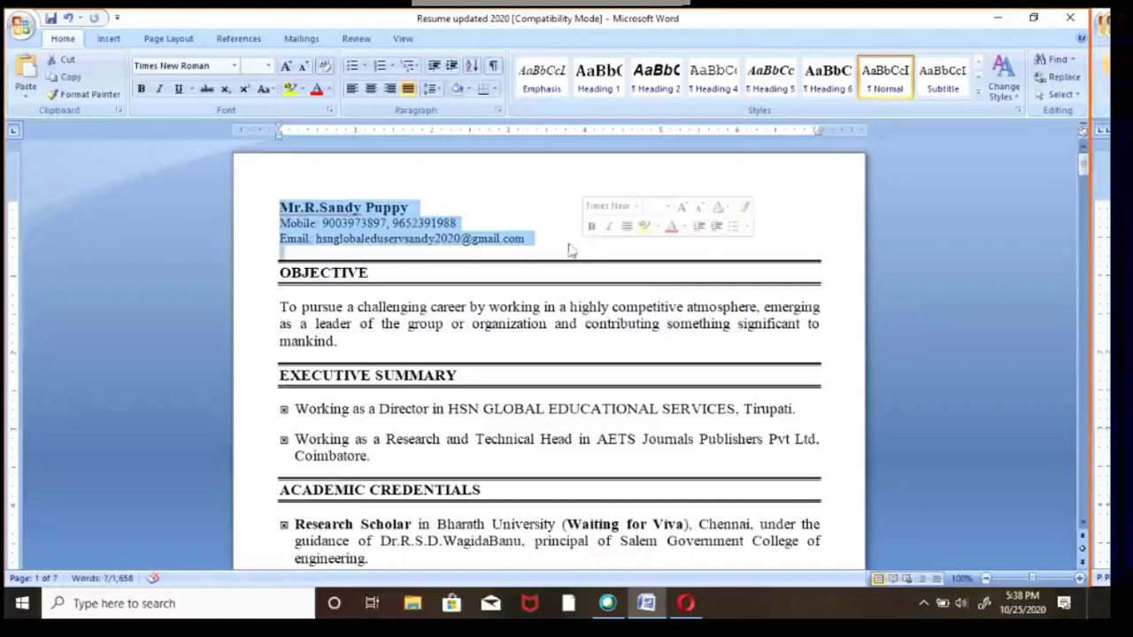
pyautogui.click(569, 244)
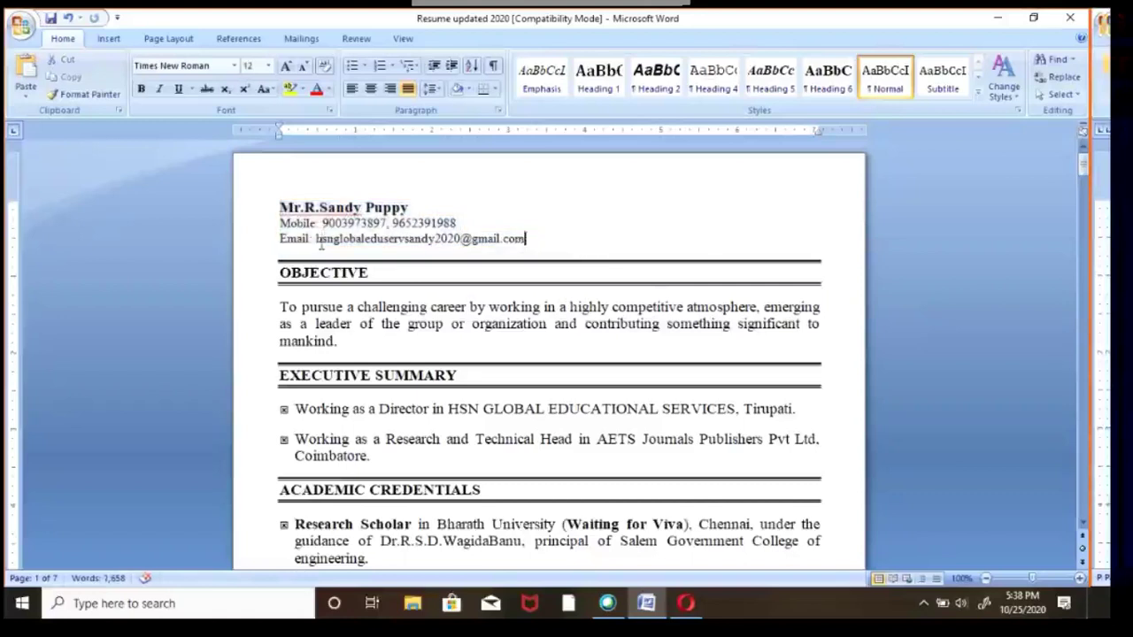
pyautogui.moveTo(317, 238); pyautogui.dragTo(523, 251)
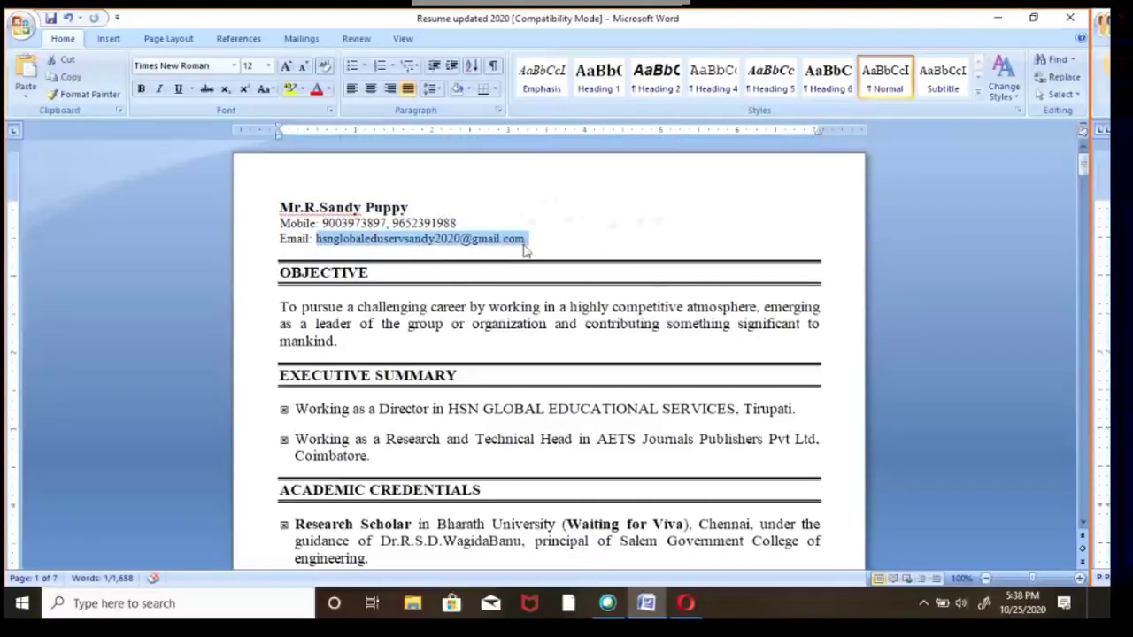
pyautogui.scroll(-3, 498, 283)
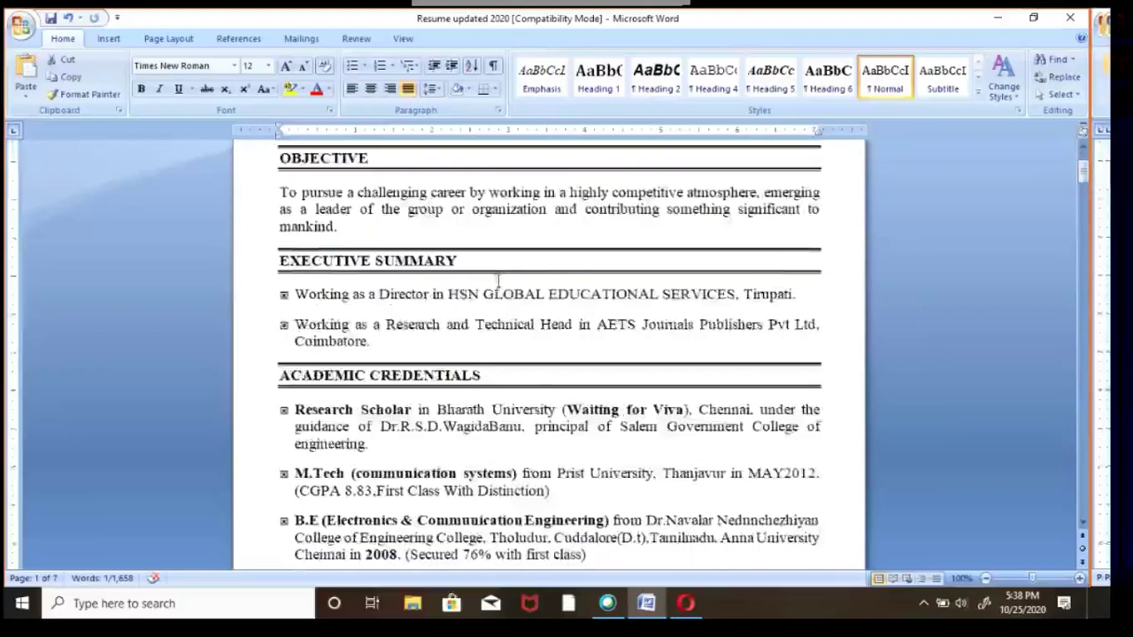
pyautogui.scroll(2, 442, 260)
pyautogui.moveTo(283, 228); pyautogui.dragTo(381, 241)
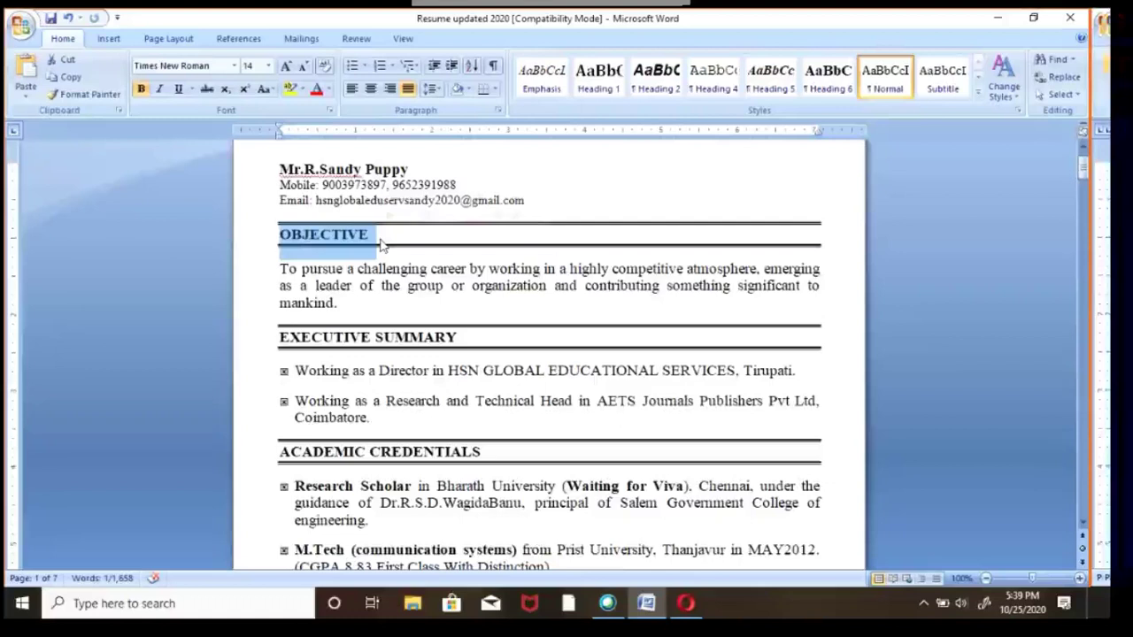
pyautogui.click(432, 269)
pyautogui.moveTo(453, 276); pyautogui.dragTo(757, 271)
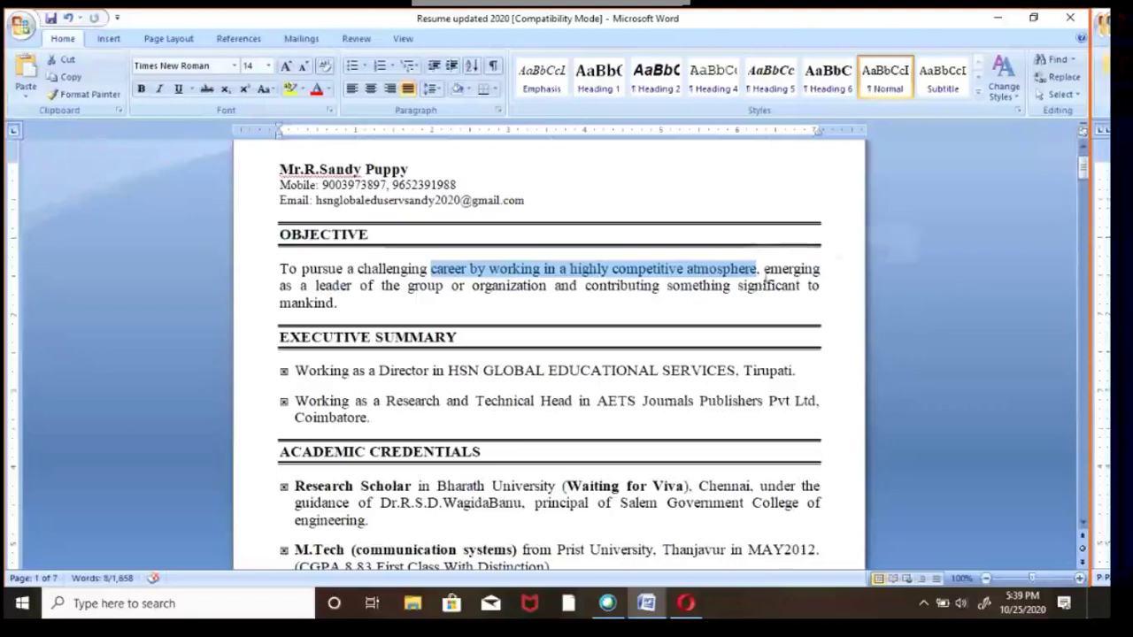
pyautogui.moveTo(471, 292); pyautogui.dragTo(804, 292)
pyautogui.moveTo(276, 302); pyautogui.dragTo(348, 307)
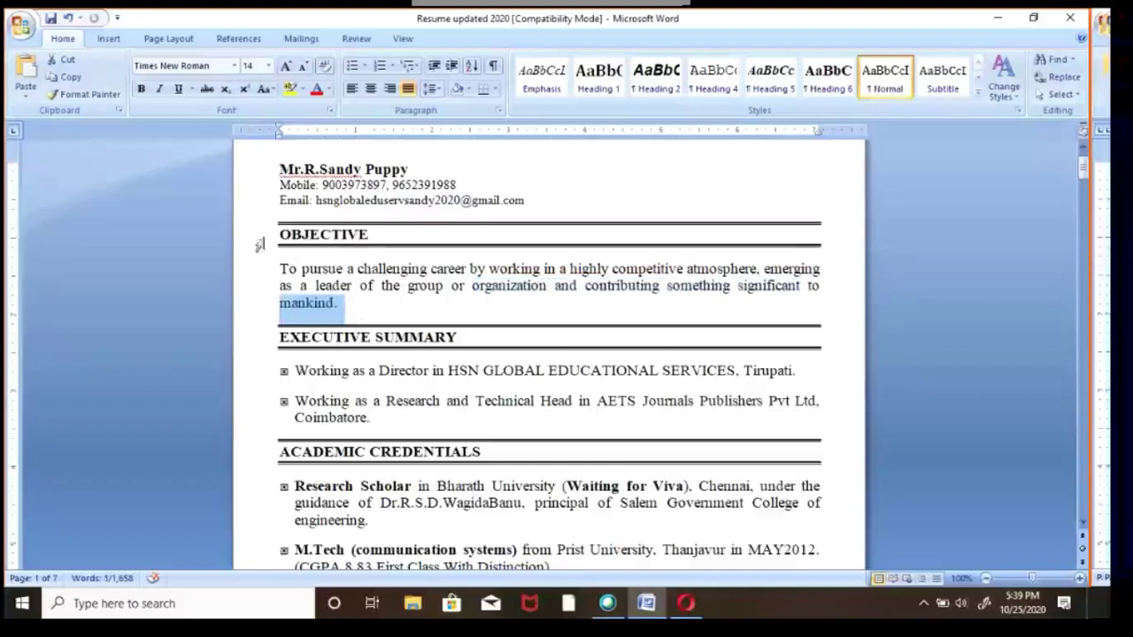
pyautogui.moveTo(277, 167); pyautogui.dragTo(421, 170)
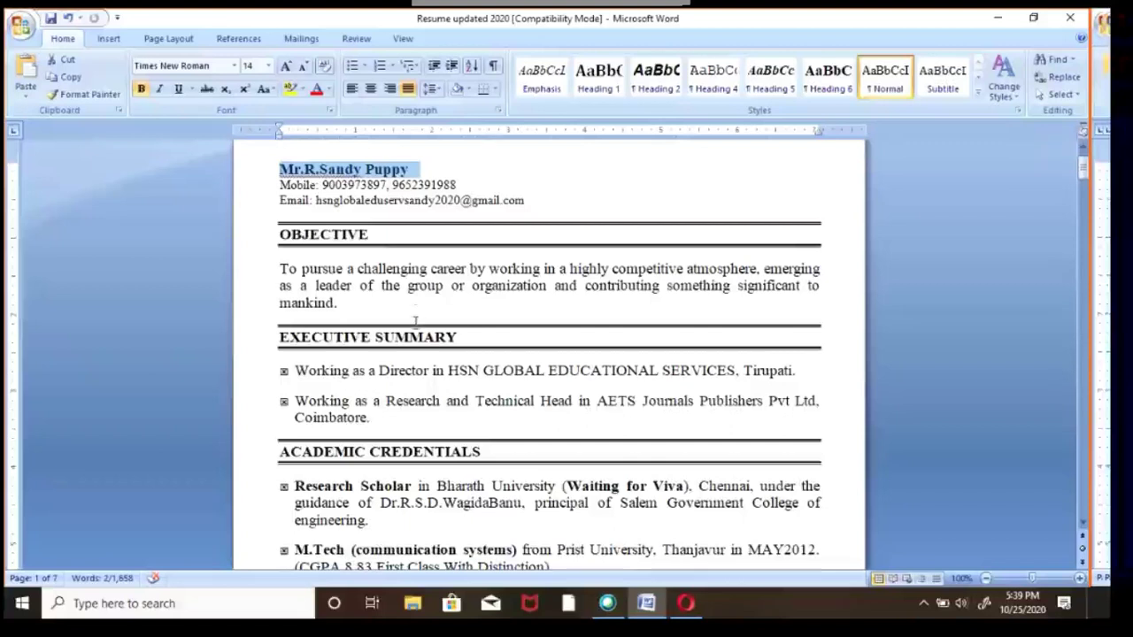
pyautogui.scroll(-2, 413, 311)
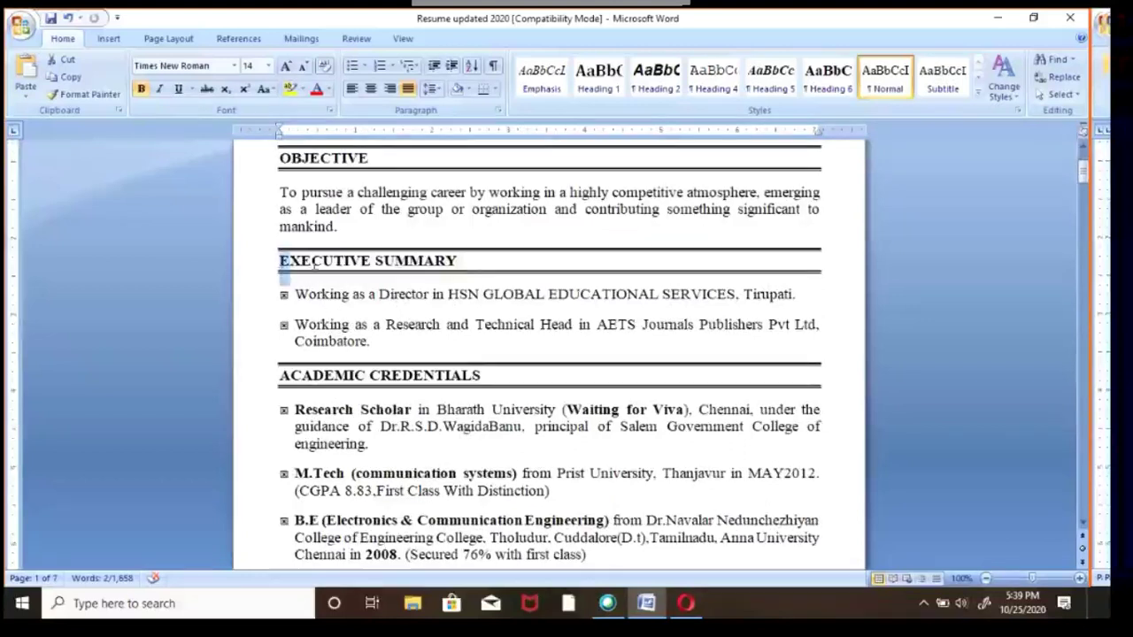
pyautogui.moveTo(279, 261); pyautogui.dragTo(456, 260)
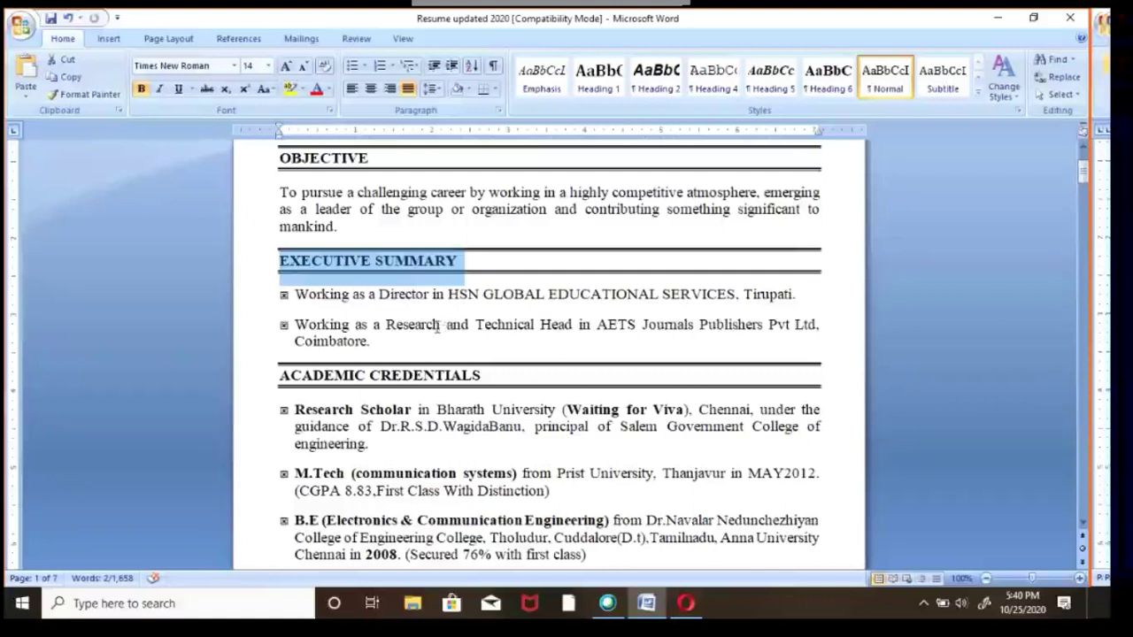
# Append 'Andhra Pradesh.' after 'Tirupati.' at the end of the Director bullet
pyautogui.click(383, 261)
pyautogui.moveTo(461, 261); pyautogui.dragTo(260, 263)
pyautogui.click(373, 295)
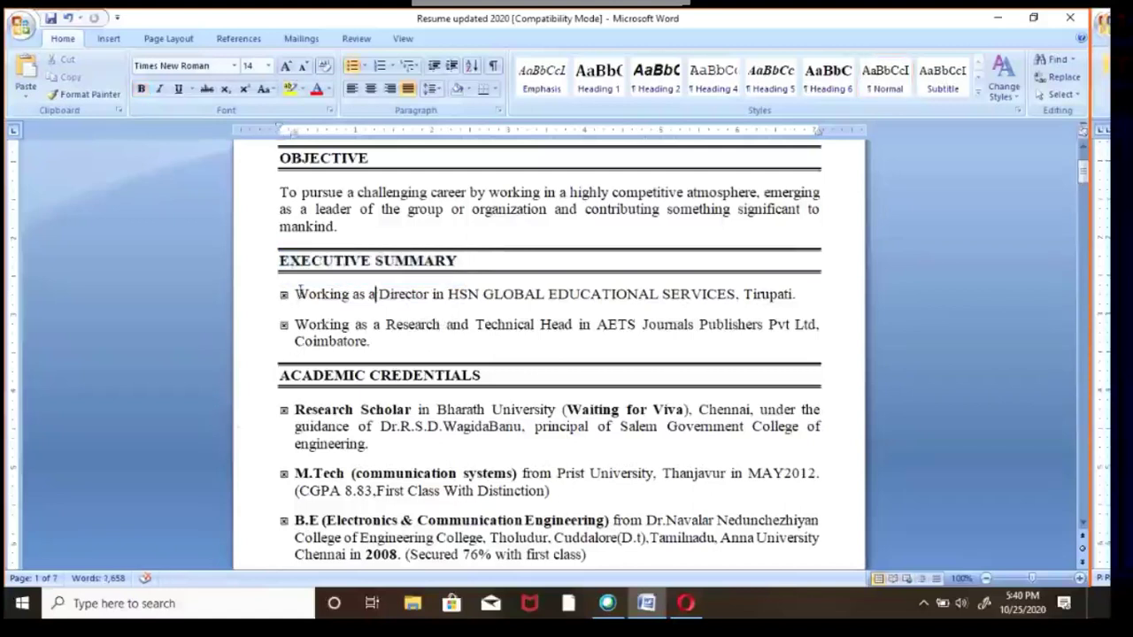
pyautogui.moveTo(280, 261); pyautogui.dragTo(400, 289)
pyautogui.click(400, 292)
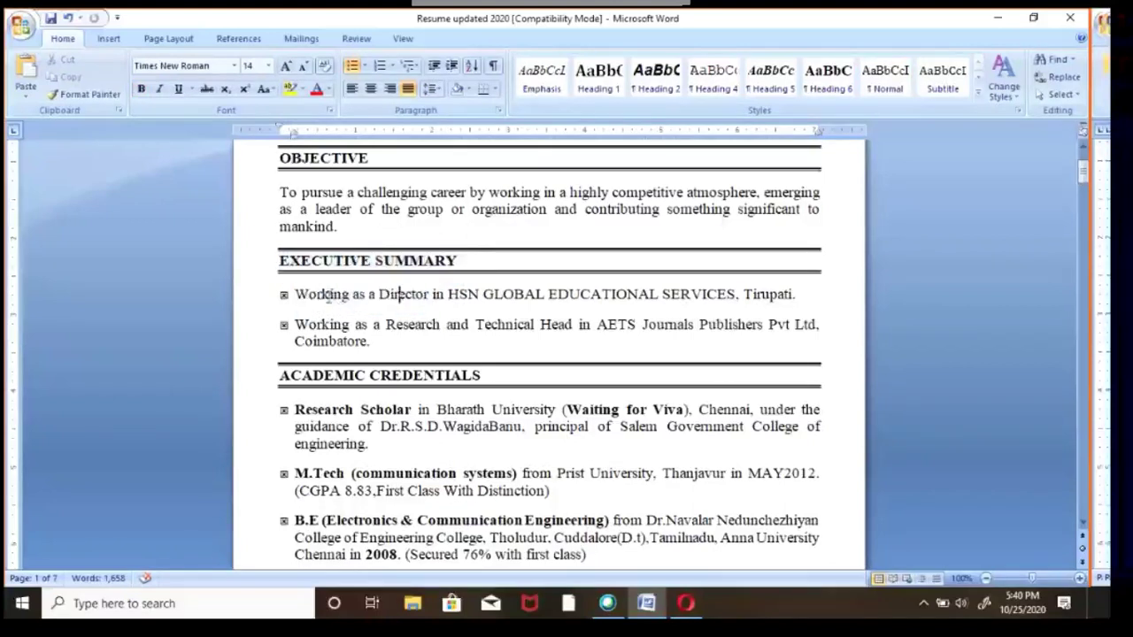
pyautogui.moveTo(295, 294); pyautogui.dragTo(820, 299)
pyautogui.click(821, 300)
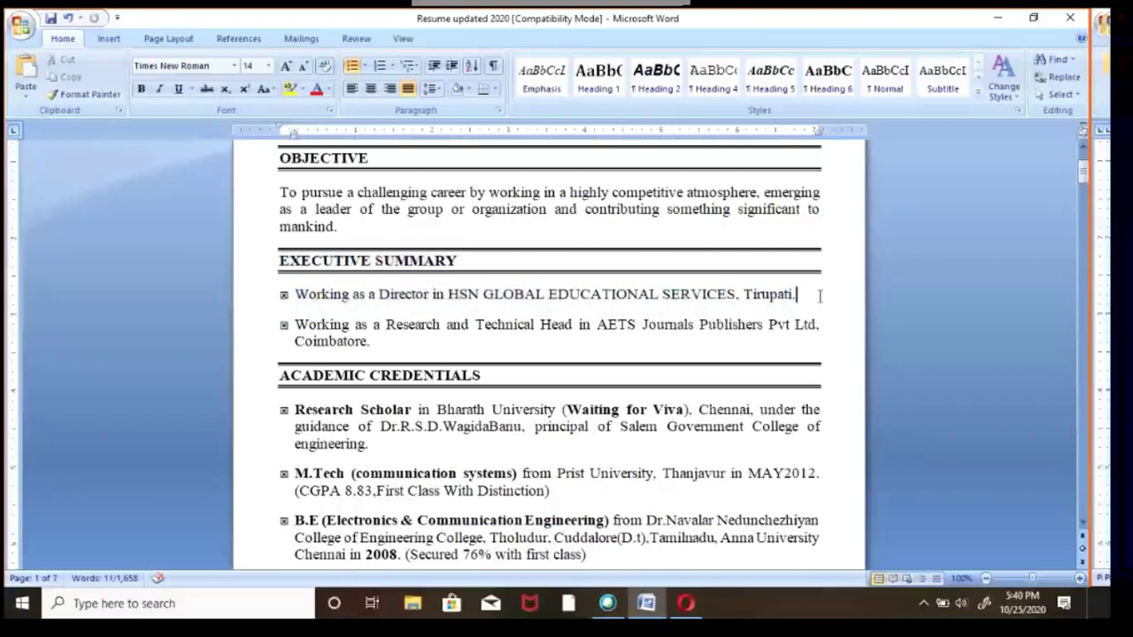
pyautogui.write('Andh')
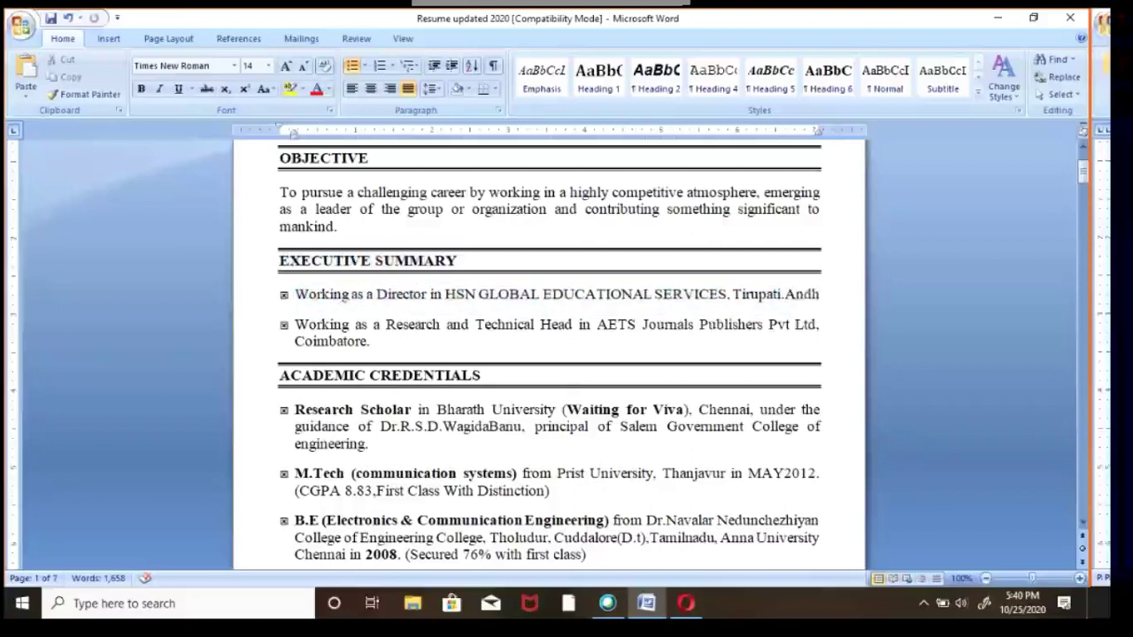
pyautogui.write('ra ')
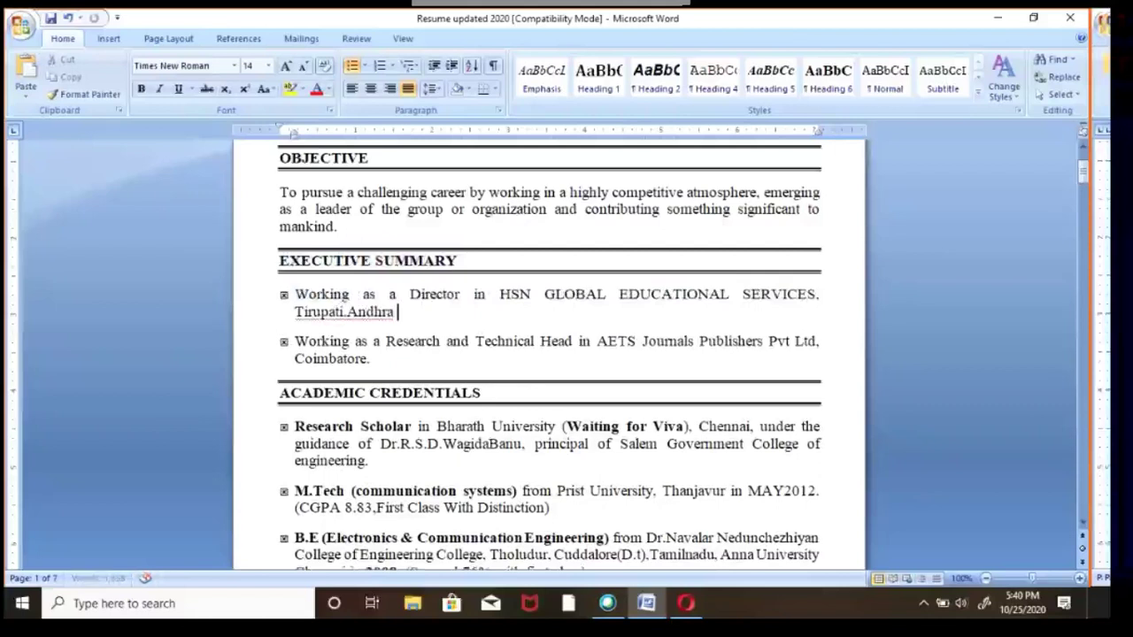
pyautogui.write('Pradesh')
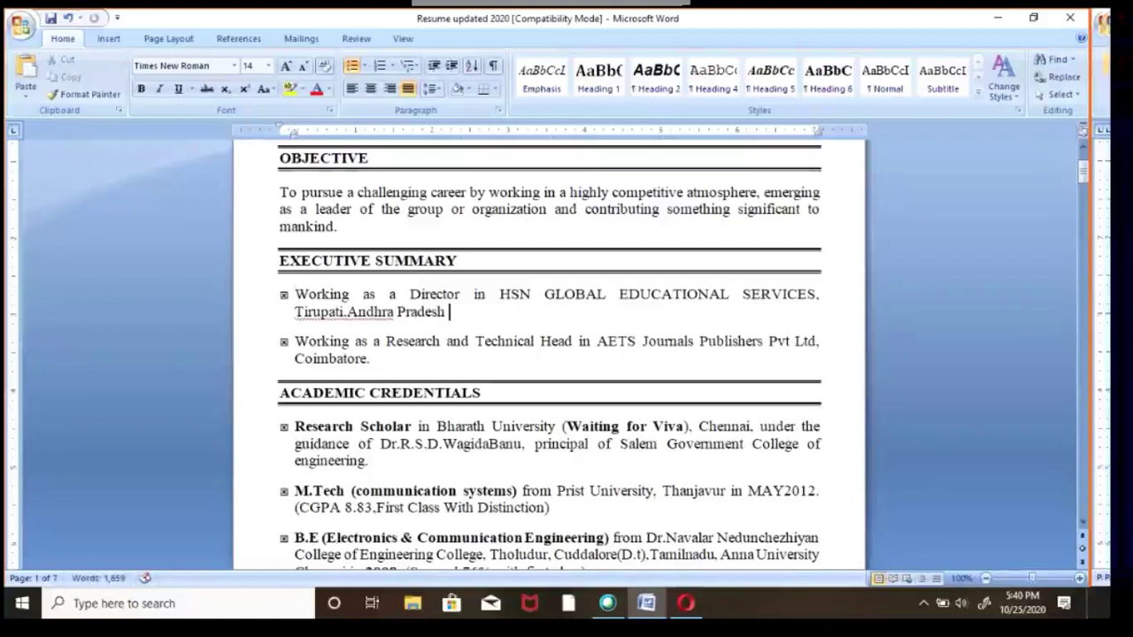
pyautogui.write('.')
# Ignore all spelling flags on Tirupati
pyautogui.rightClick(337, 320)
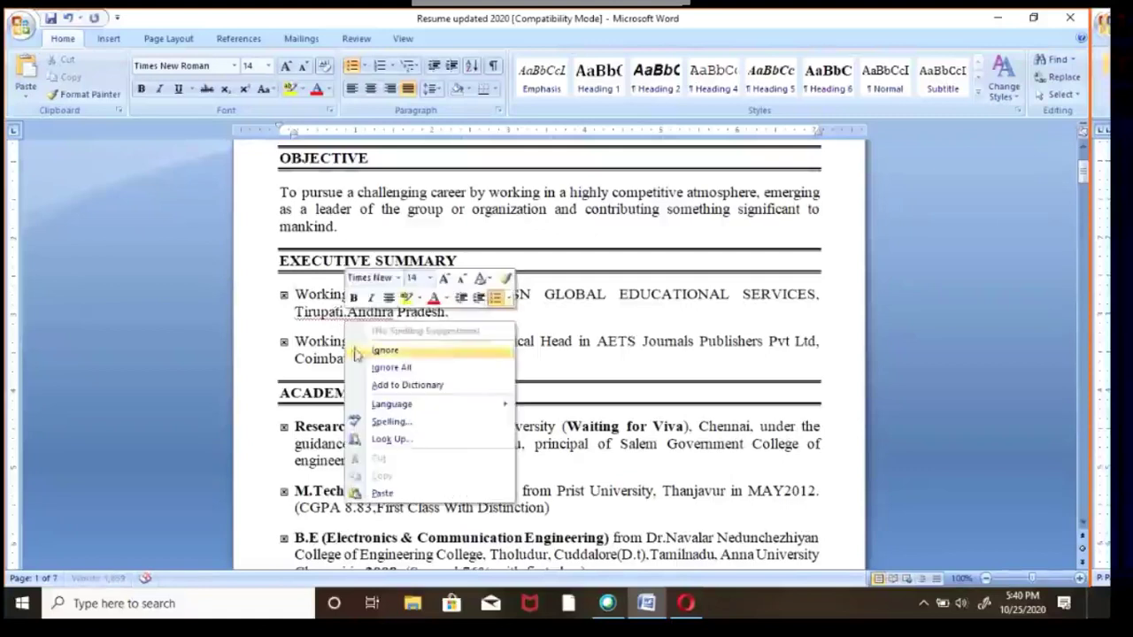
pyautogui.click(379, 366)
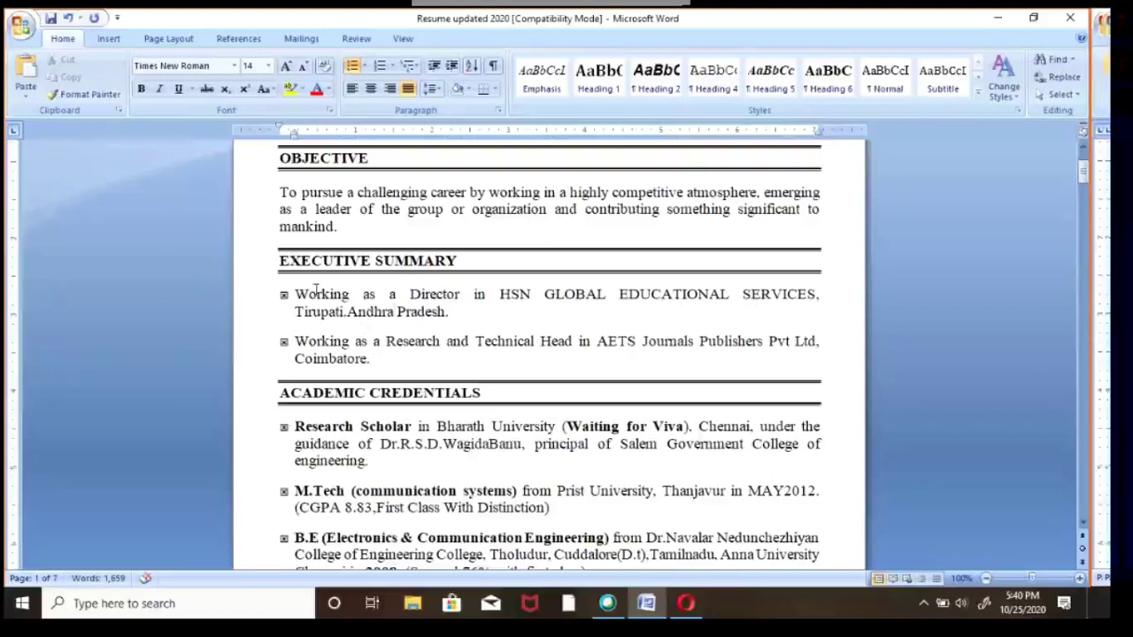
pyautogui.scroll(-2, 339, 341)
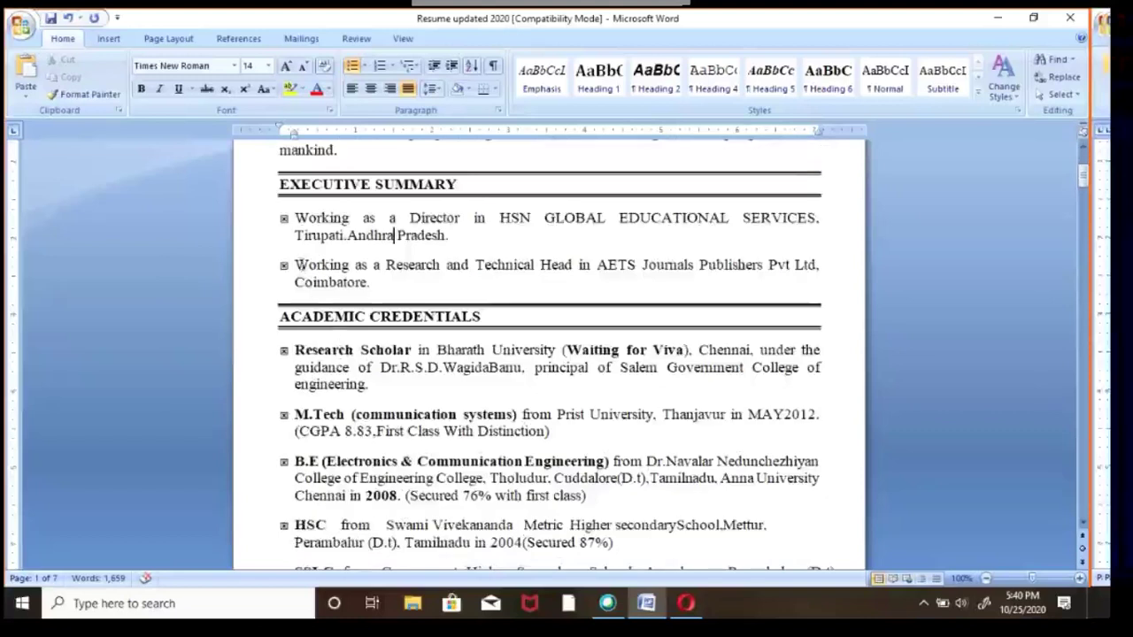
# Replace the period after Coimbatore with ',Tamil Nadu', capitalising Nadu
pyautogui.tripleClick(335, 278)
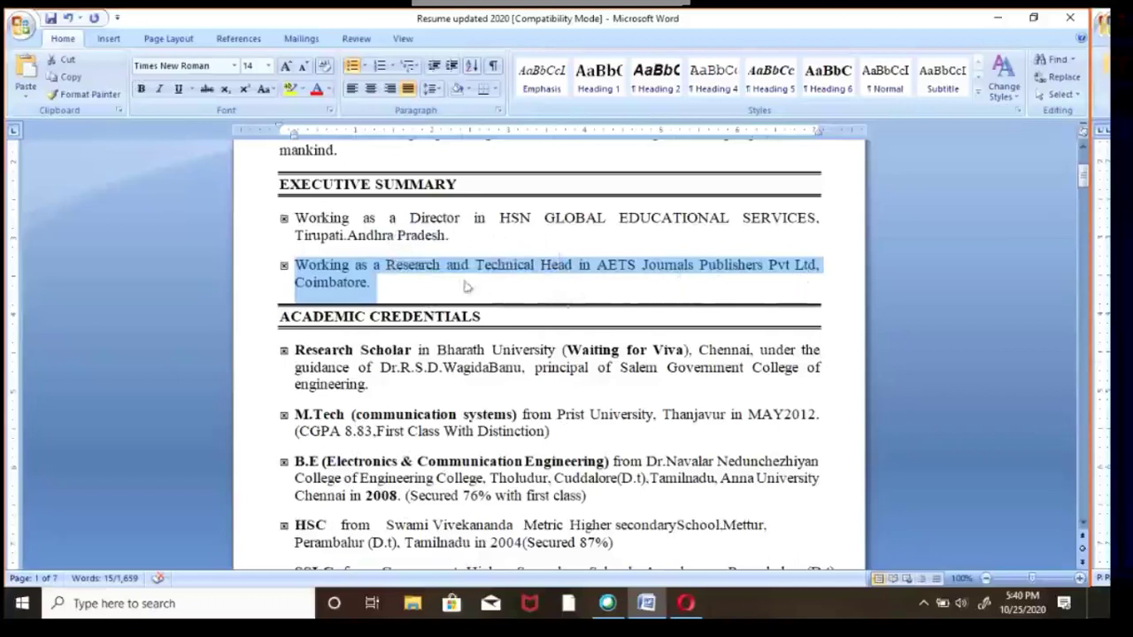
pyautogui.click(383, 287)
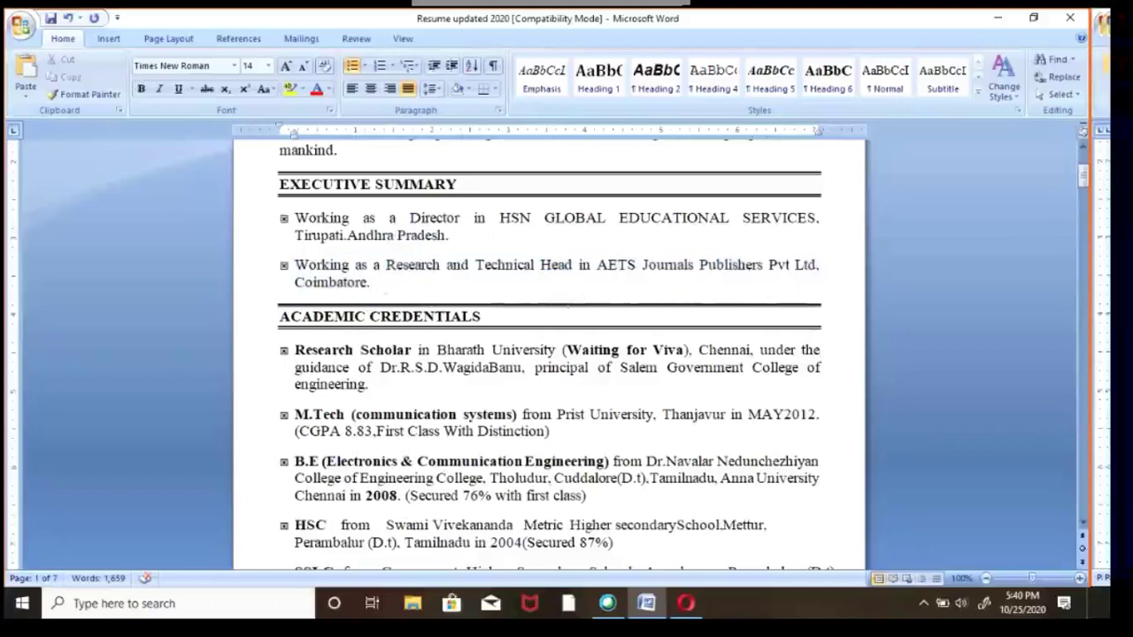
pyautogui.press('BackSpace')
pyautogui.write(',Tamil nadu')
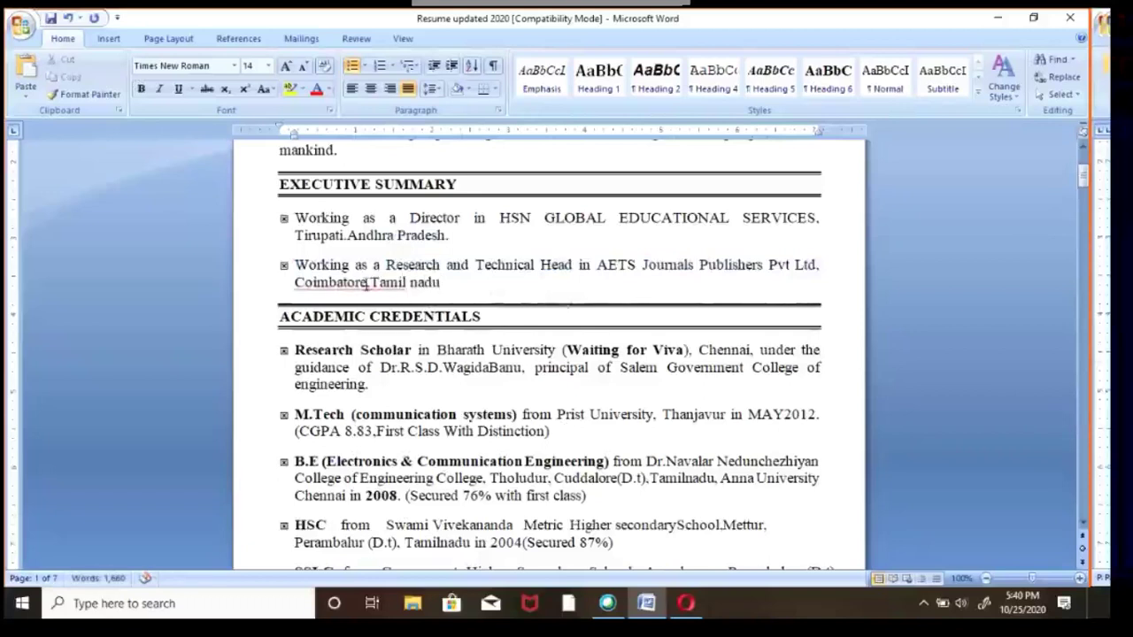
pyautogui.press('Left')
pyautogui.press('Left')
pyautogui.press('Left')
pyautogui.press('BackSpace')
pyautogui.write('N')
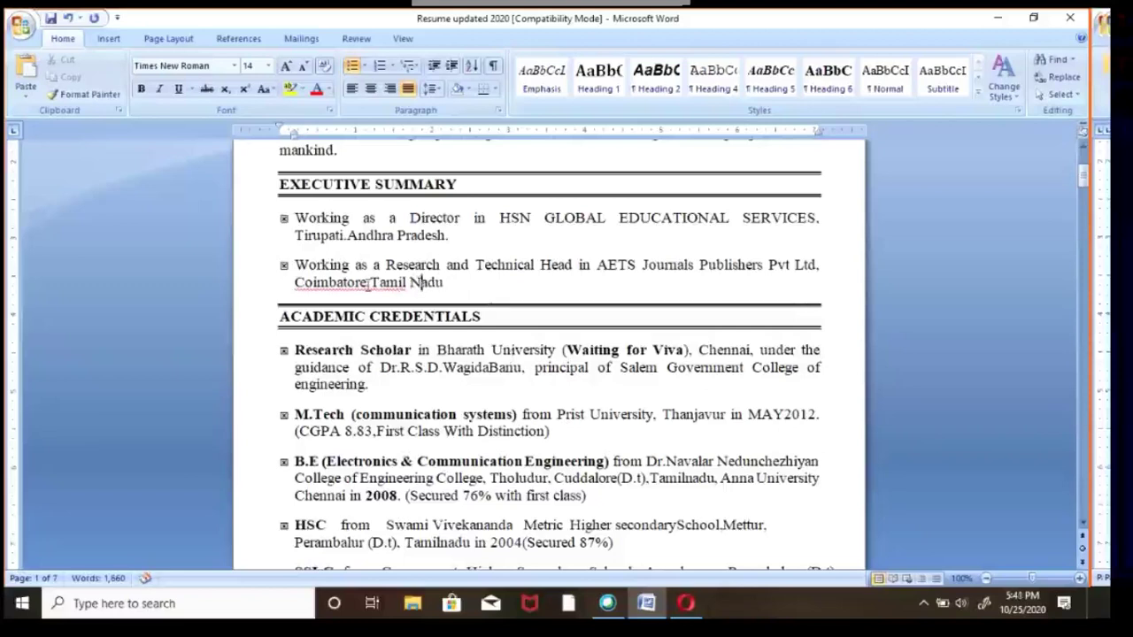
# Accept the spelling fix to 'Coimbatore, Tamil Nadu' and end the bullet with a period
pyautogui.rightClick(372, 285)
pyautogui.click(420, 302)
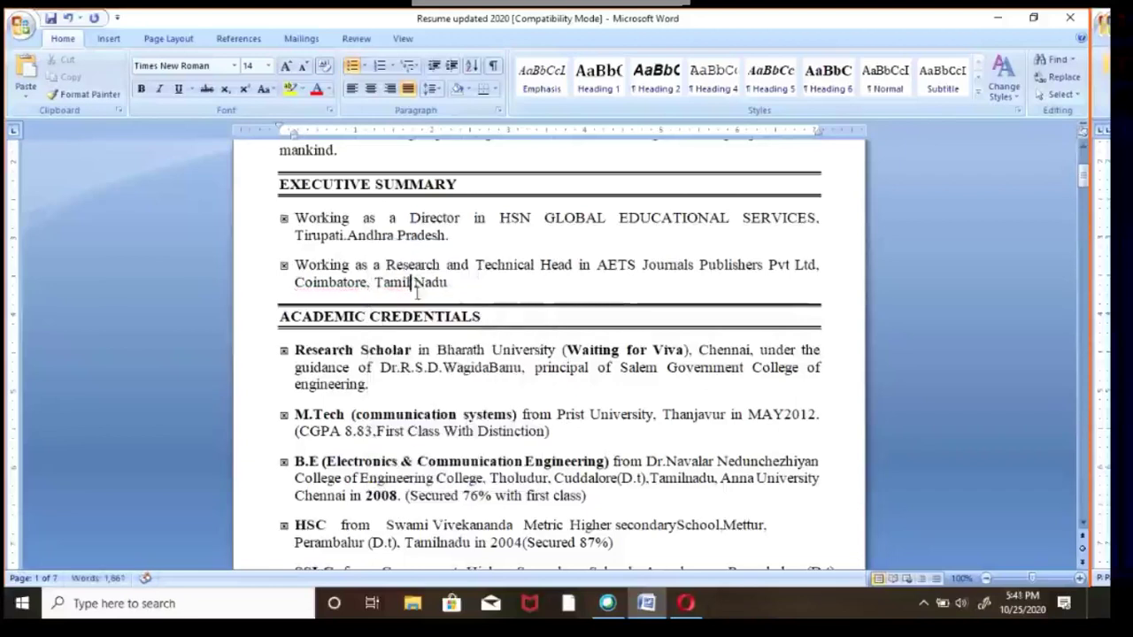
pyautogui.write('>')
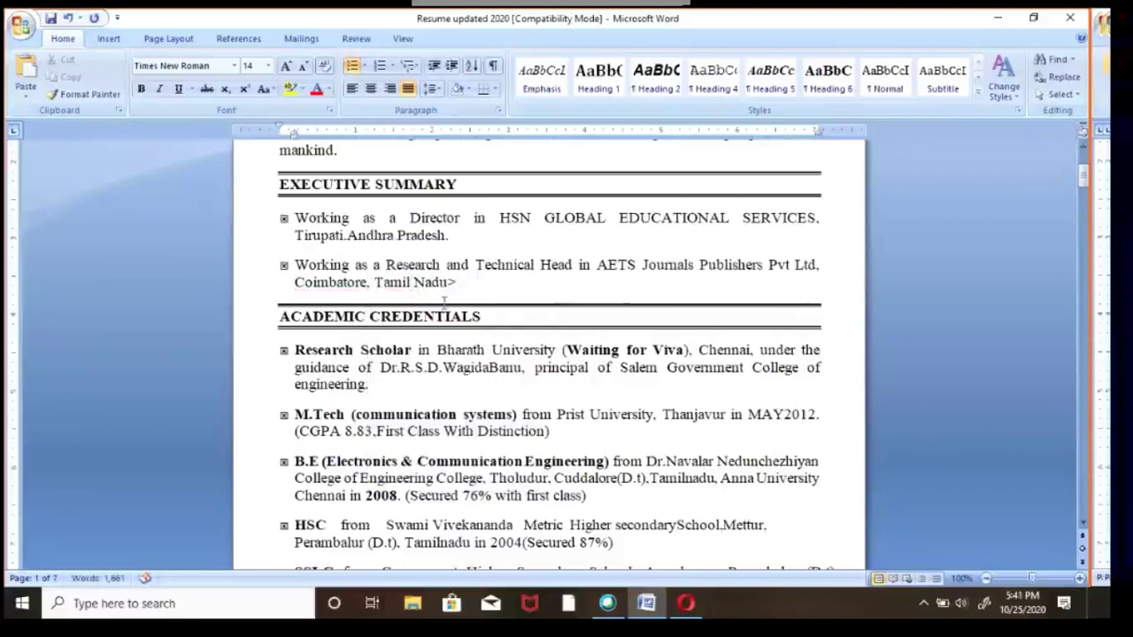
pyautogui.press('BackSpace')
pyautogui.write('.')
pyautogui.moveTo(305, 319); pyautogui.dragTo(486, 336)
pyautogui.scroll(-4, 465, 376)
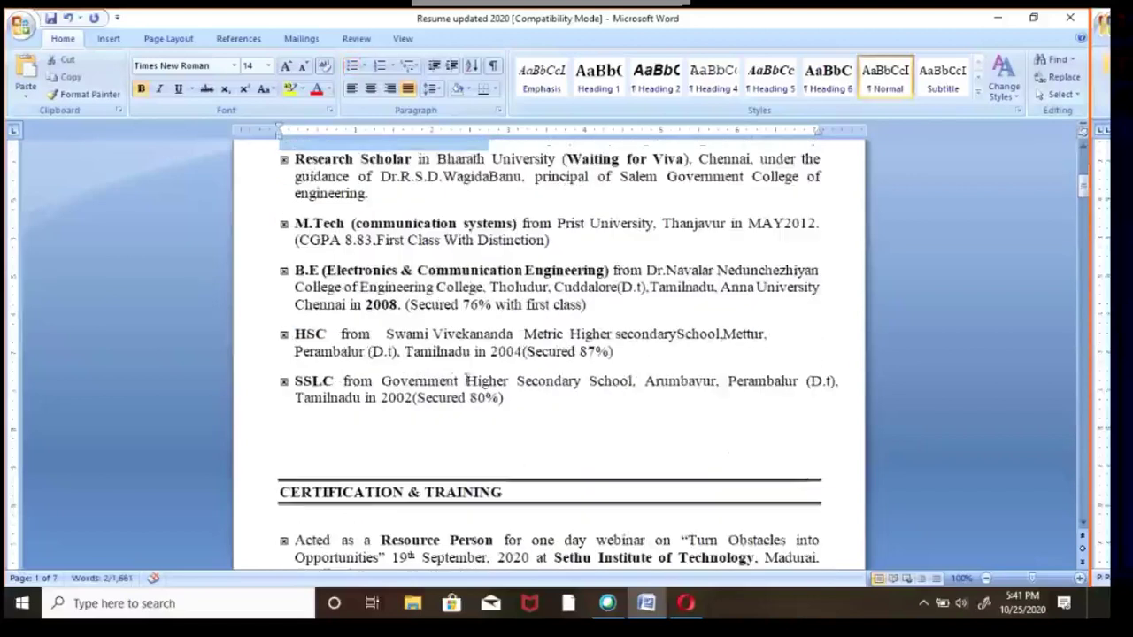
pyautogui.moveTo(294, 384); pyautogui.dragTo(333, 384)
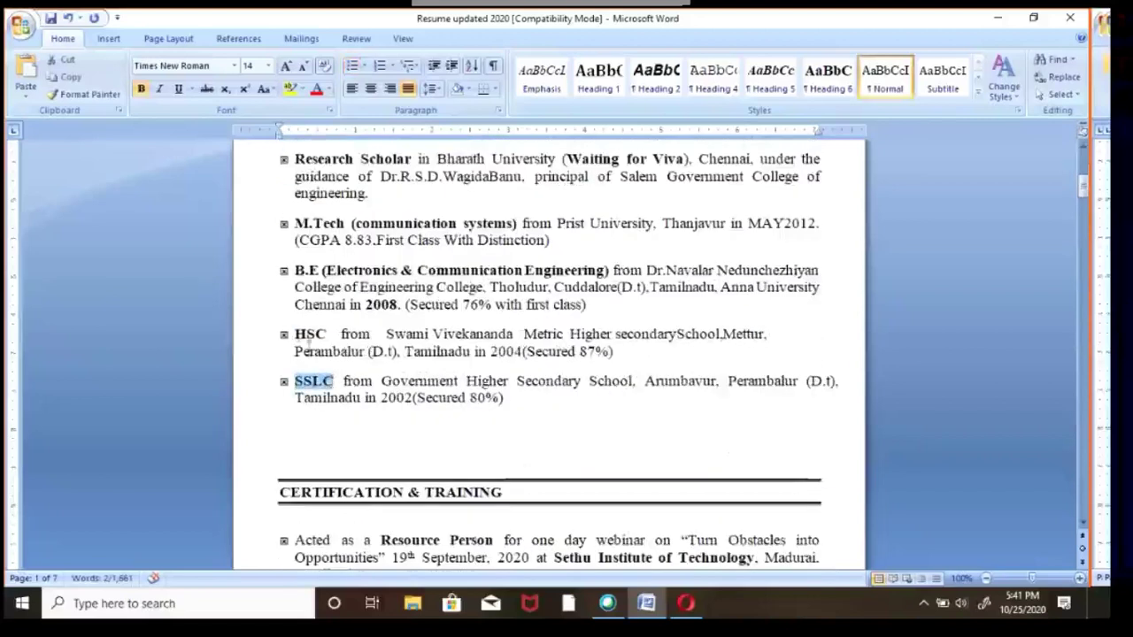
pyautogui.moveTo(295, 335); pyautogui.dragTo(326, 335)
pyautogui.moveTo(295, 270); pyautogui.dragTo(318, 271)
pyautogui.moveTo(294, 224); pyautogui.dragTo(351, 223)
pyautogui.scroll(4, 315, 280)
pyautogui.moveTo(294, 351); pyautogui.dragTo(409, 352)
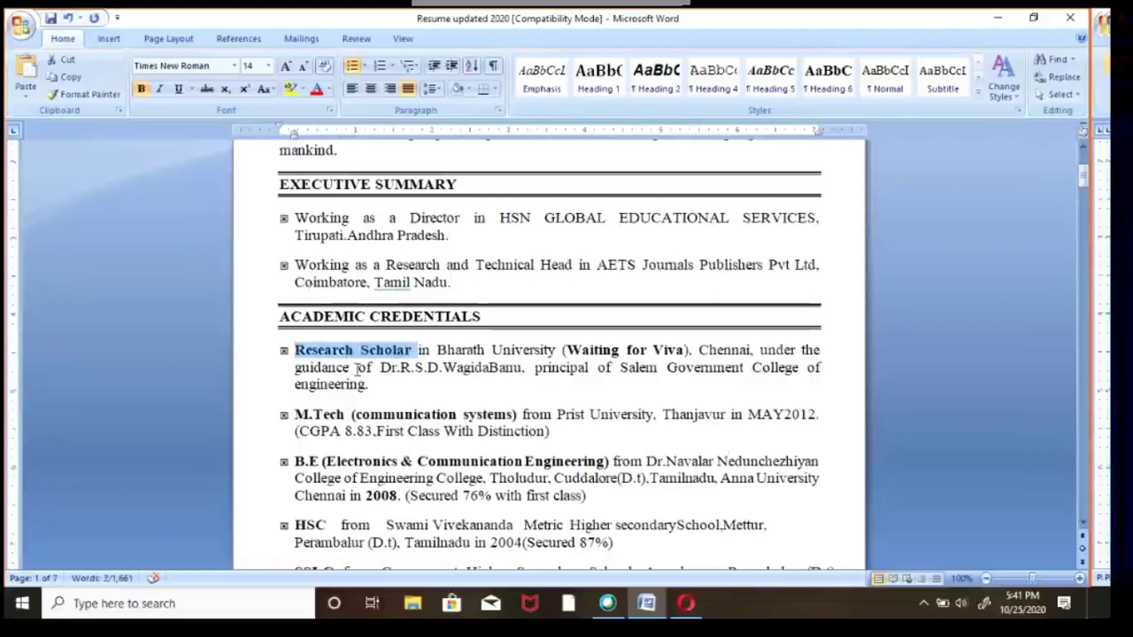
pyautogui.click(356, 368)
pyautogui.moveTo(295, 352); pyautogui.dragTo(411, 352)
pyautogui.scroll(-4, 313, 413)
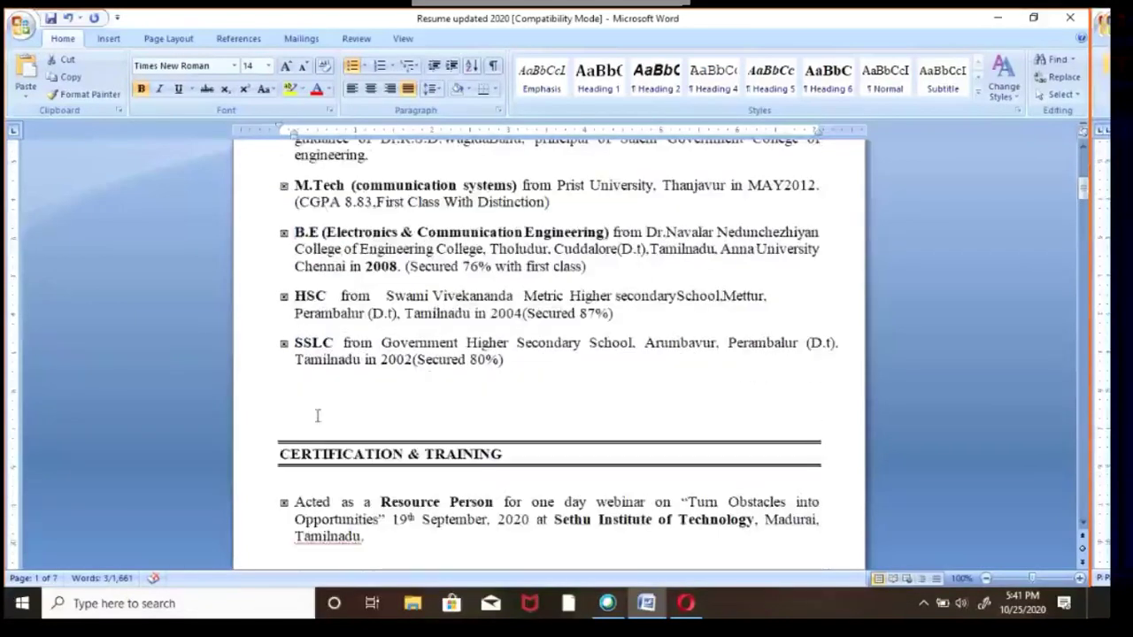
pyautogui.scroll(1, 315, 337)
pyautogui.moveTo(294, 334); pyautogui.dragTo(339, 337)
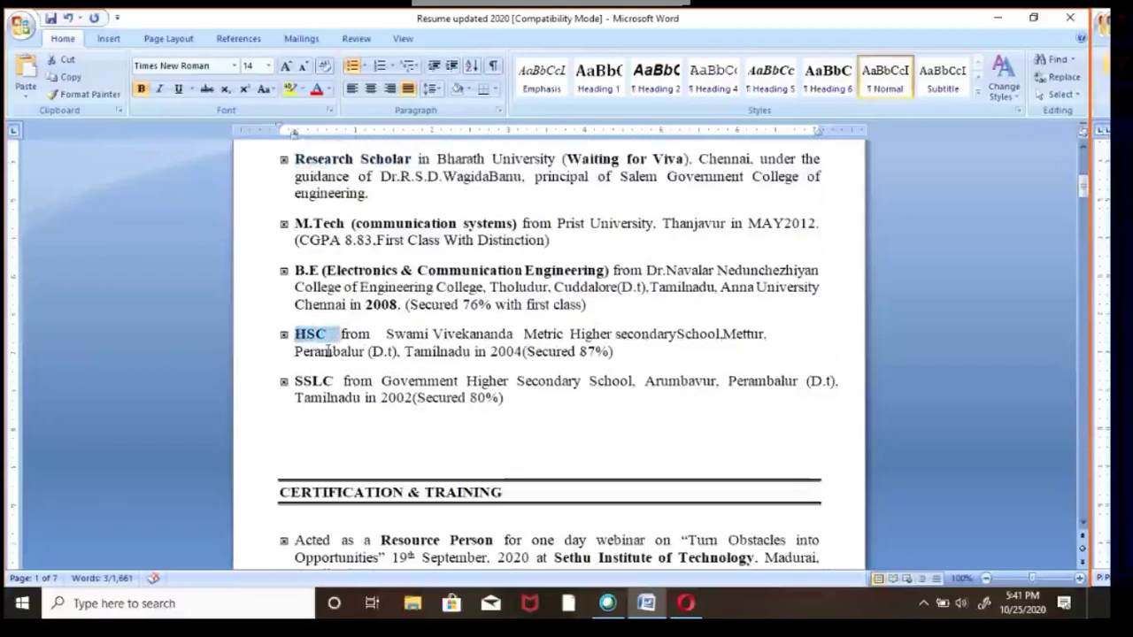
pyautogui.scroll(1, 324, 358)
pyautogui.moveTo(294, 309); pyautogui.dragTo(329, 310)
pyautogui.scroll(3, 315, 327)
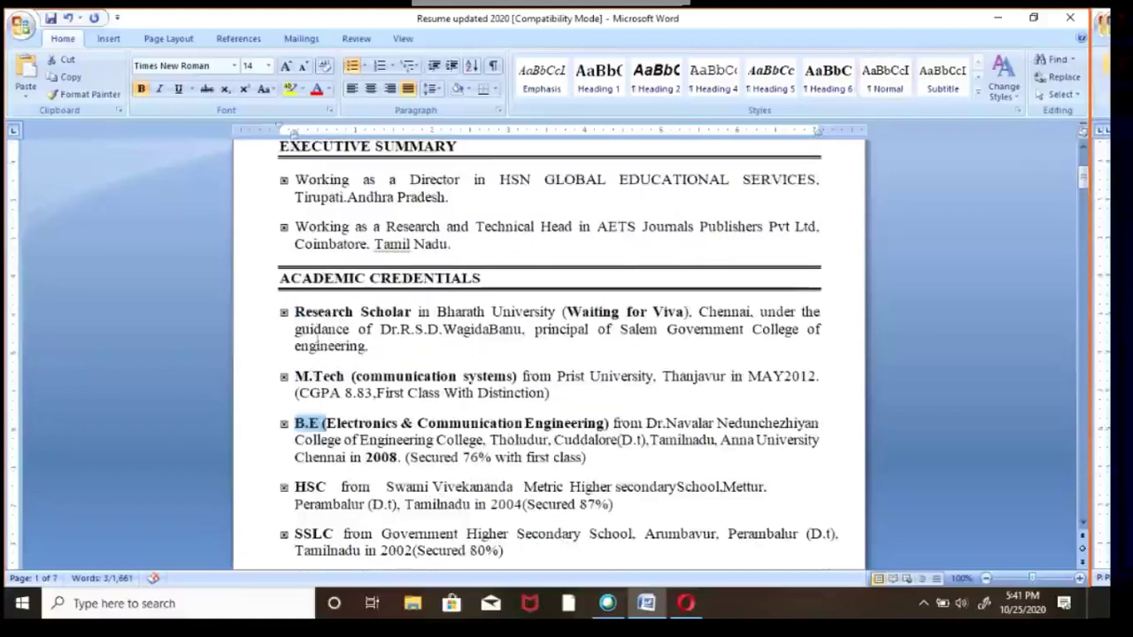
pyautogui.moveTo(296, 376); pyautogui.dragTo(335, 381)
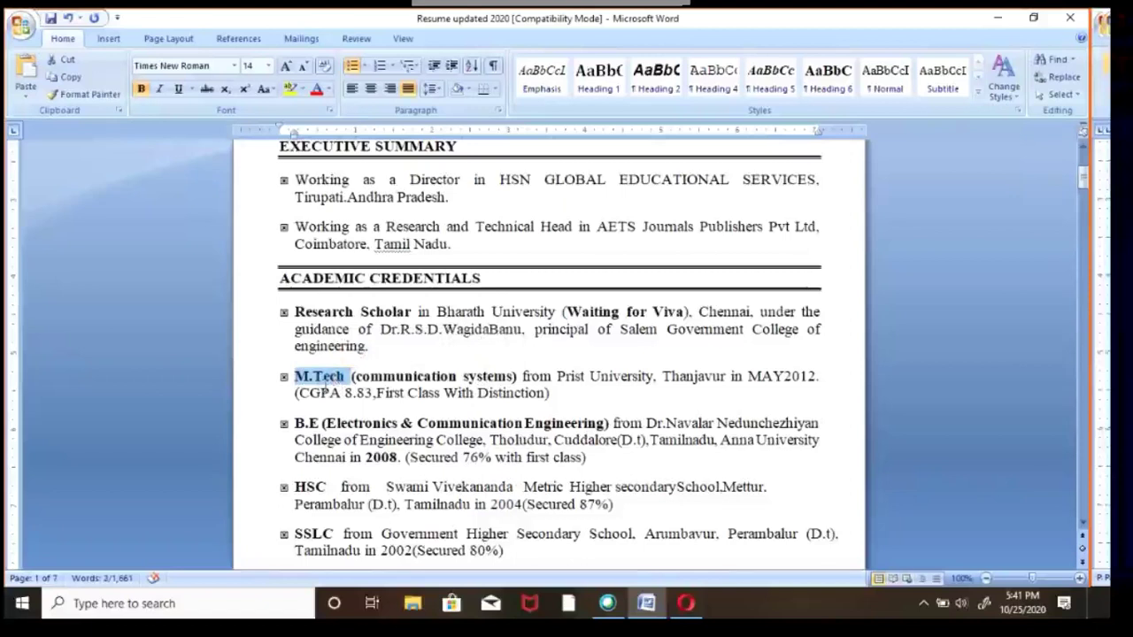
pyautogui.moveTo(294, 311); pyautogui.dragTo(402, 312)
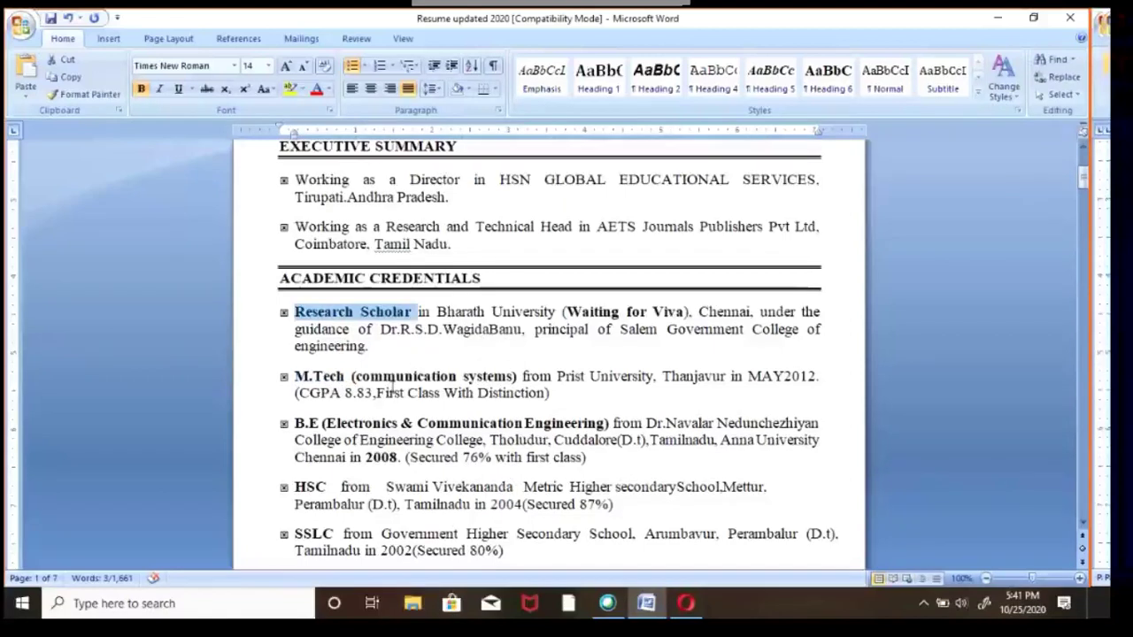
pyautogui.click(369, 329)
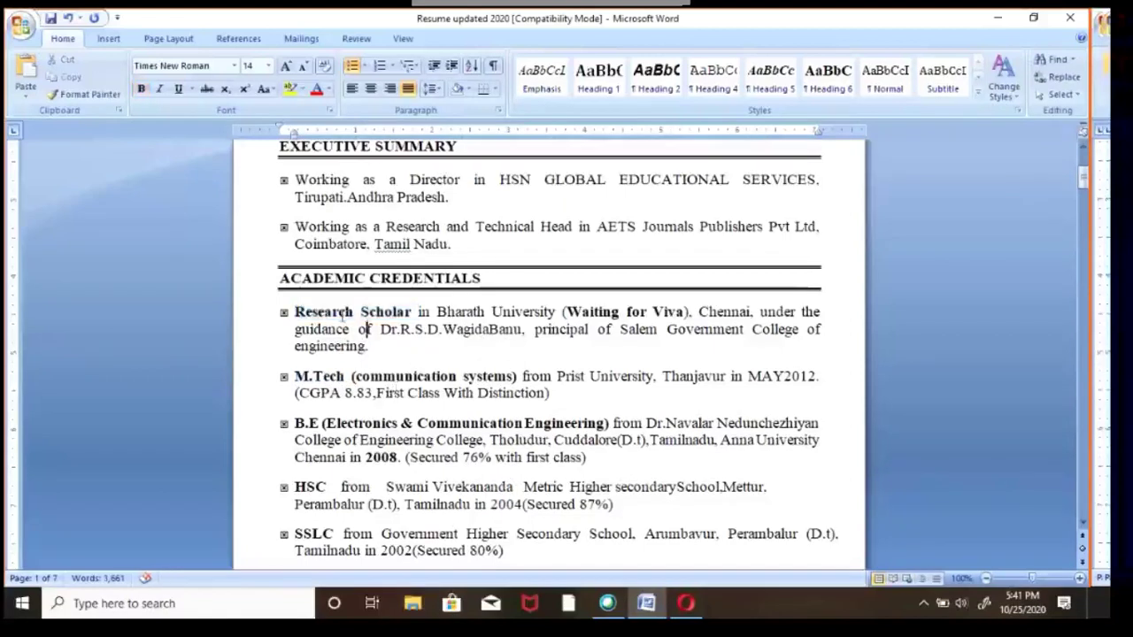
pyautogui.moveTo(295, 312); pyautogui.dragTo(366, 350)
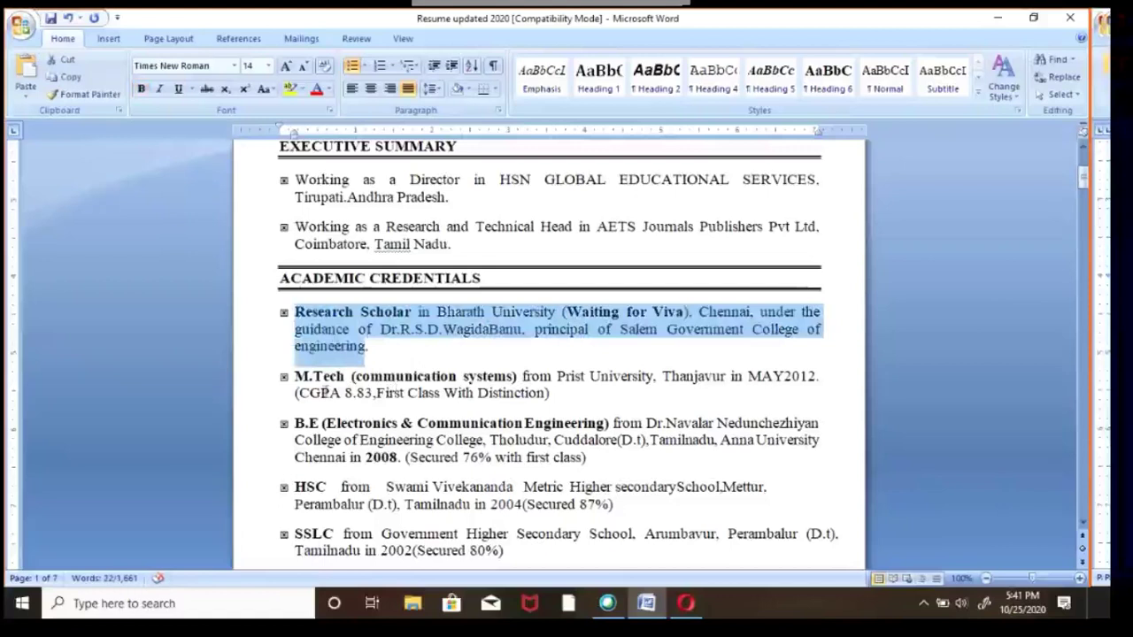
pyautogui.moveTo(297, 376); pyautogui.dragTo(558, 405)
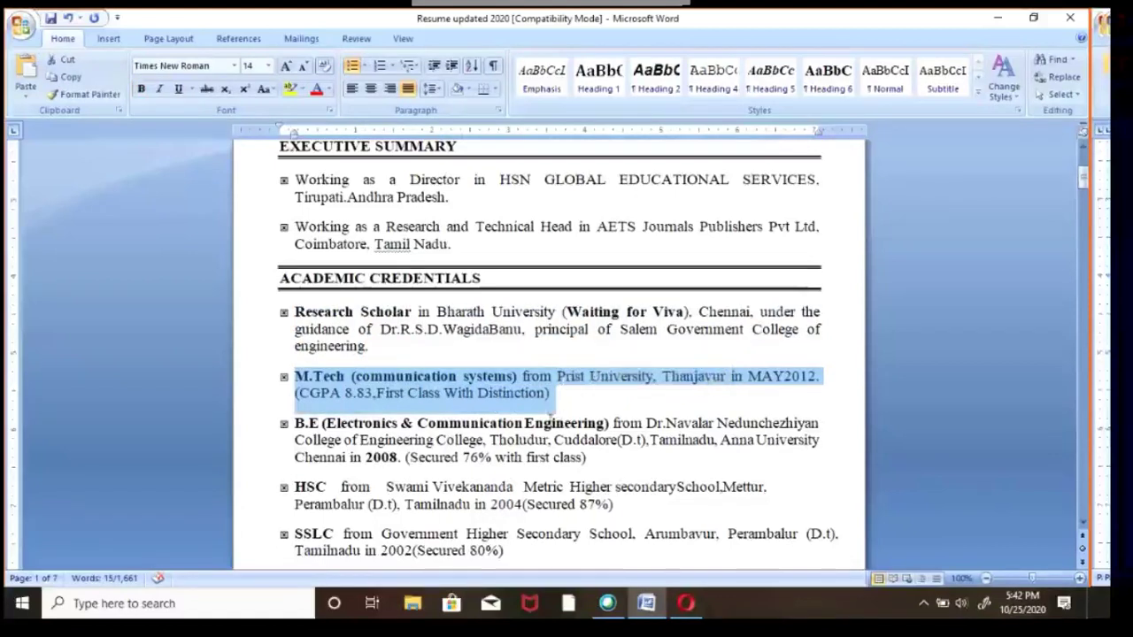
pyautogui.click(528, 393)
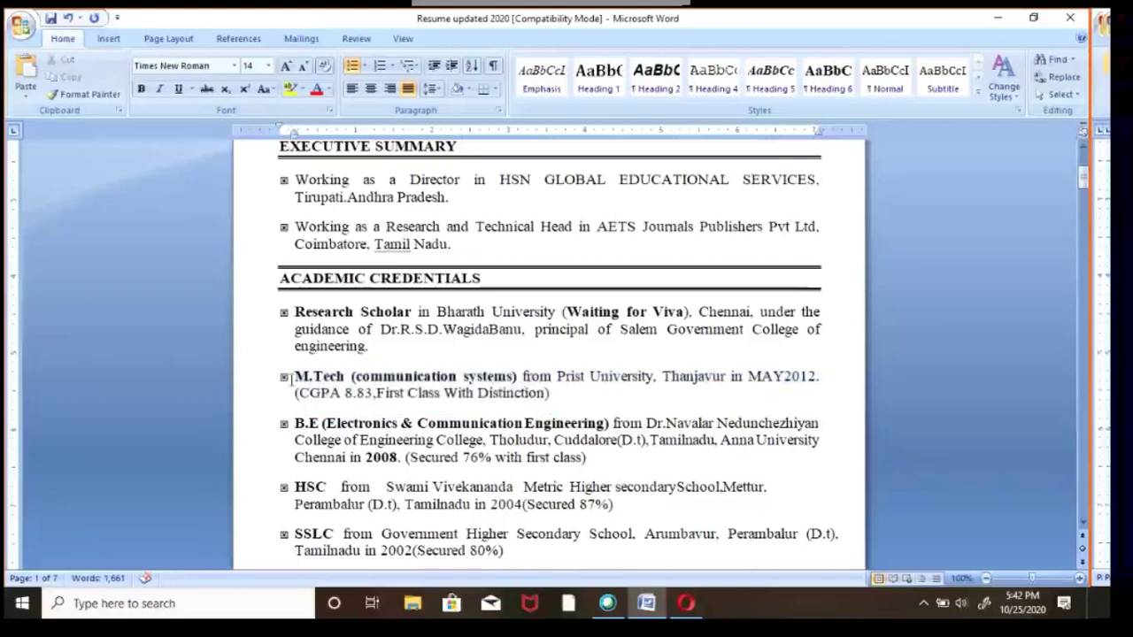
pyautogui.moveTo(294, 377); pyautogui.dragTo(352, 377)
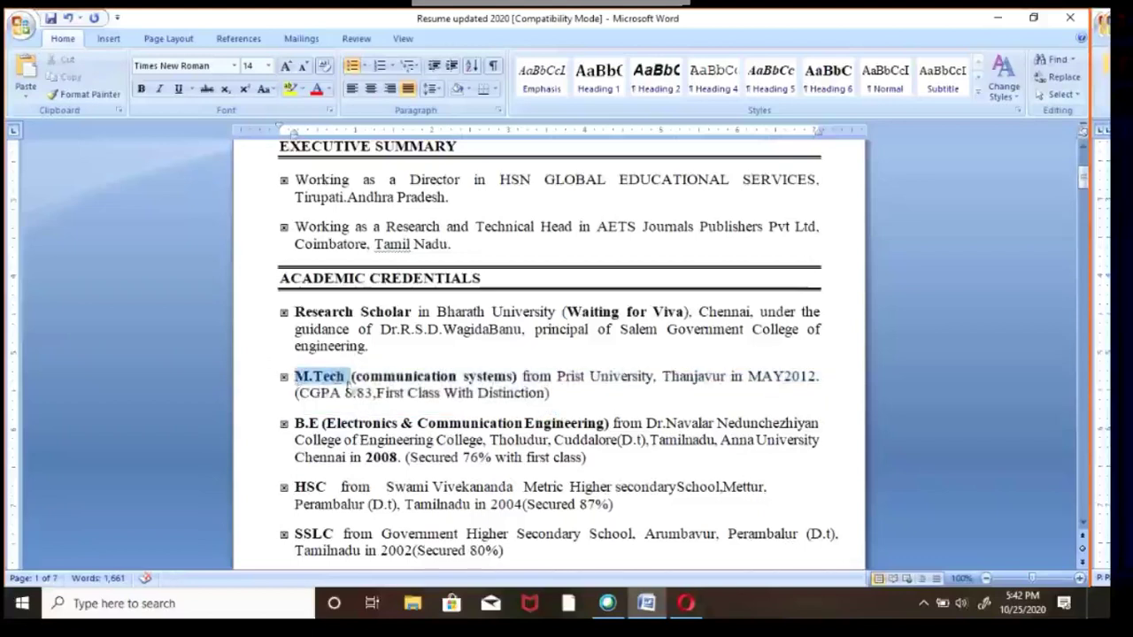
pyautogui.moveTo(354, 376); pyautogui.dragTo(511, 377)
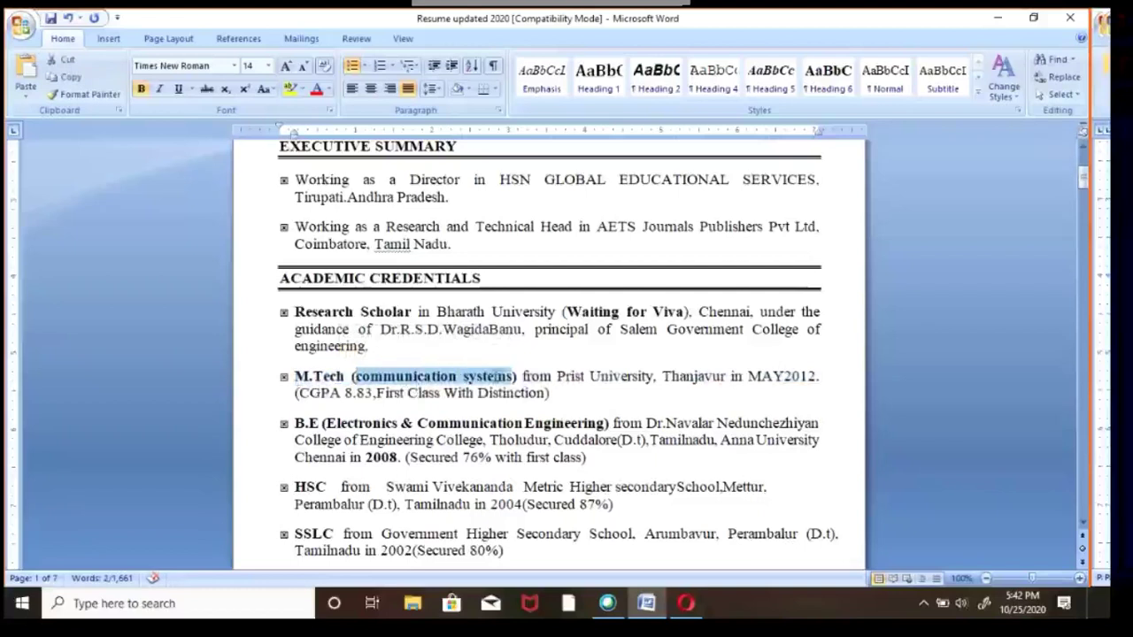
pyautogui.moveTo(557, 376); pyautogui.dragTo(632, 377)
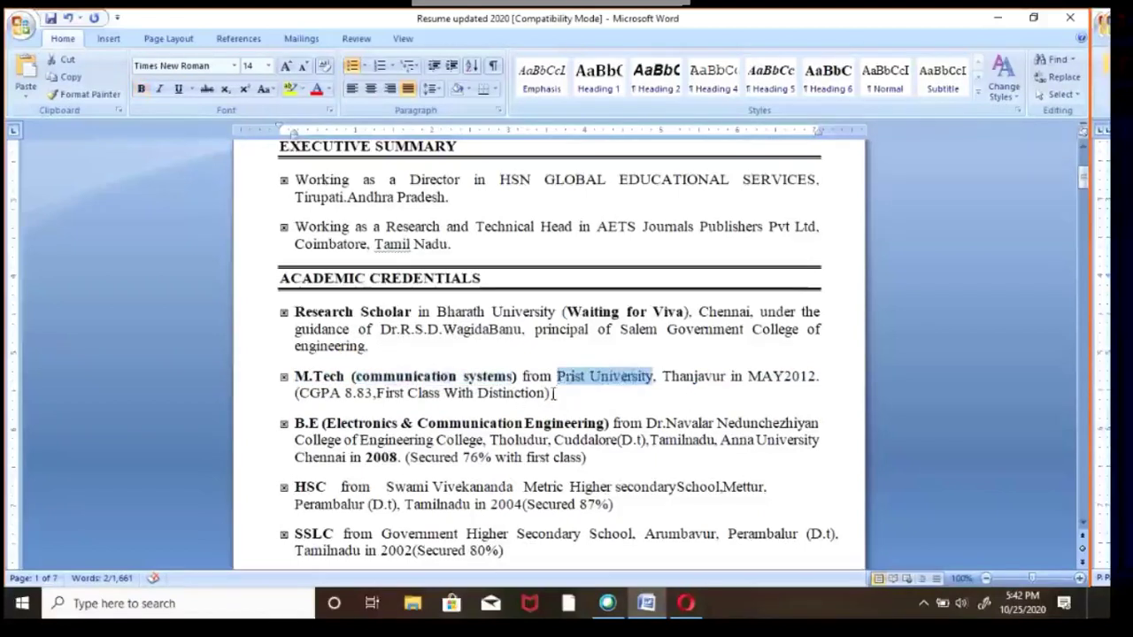
pyautogui.scroll(-2, 504, 405)
pyautogui.moveTo(299, 318); pyautogui.dragTo(519, 325)
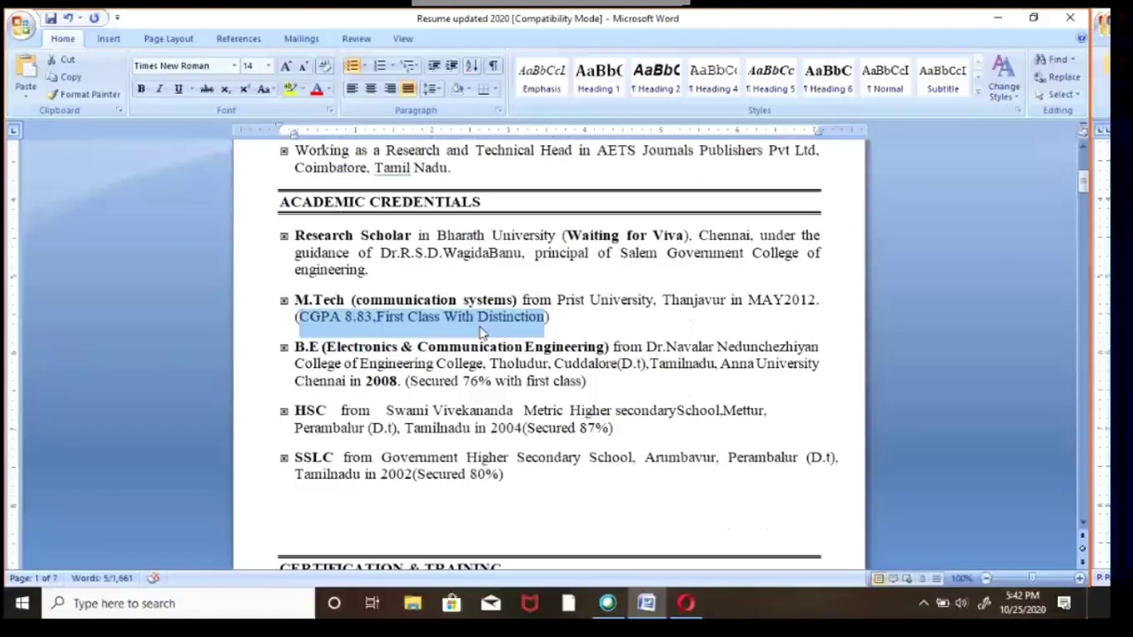
pyautogui.scroll(-6, 469, 358)
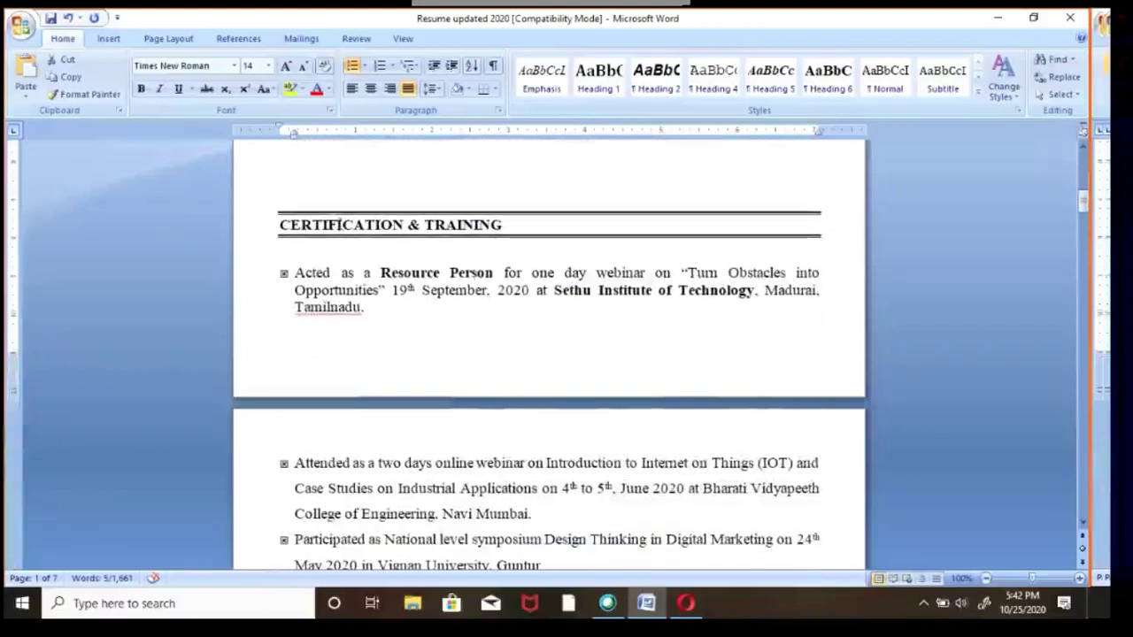
# Delete the empty lines between the SSLC entry and the CERTIFICATION & TRAINING heading
pyautogui.scroll(2, 306, 239)
pyautogui.click(310, 269)
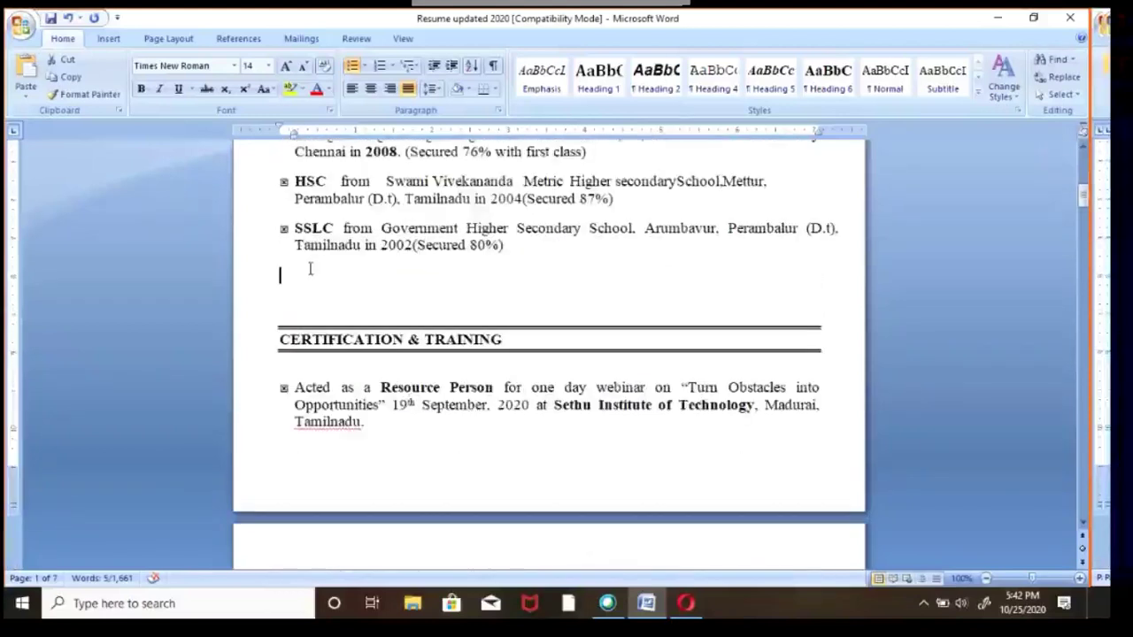
pyautogui.press('Delete')
pyautogui.press('Delete')
pyautogui.scroll(1, 351, 297)
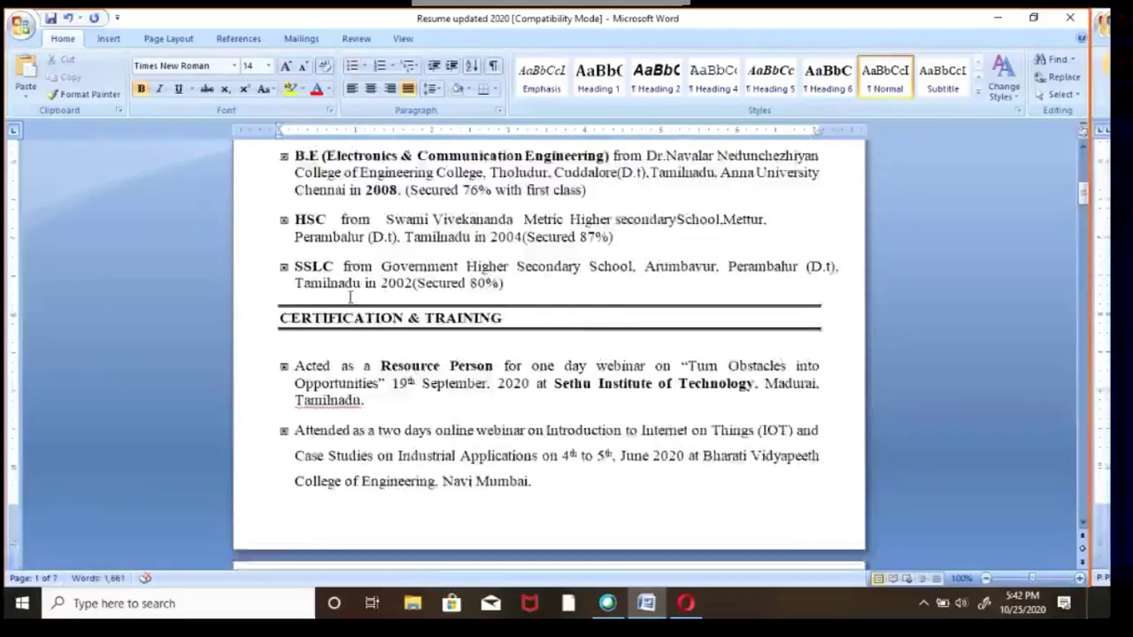
pyautogui.scroll(10, 350, 297)
pyautogui.scroll(-6, 362, 339)
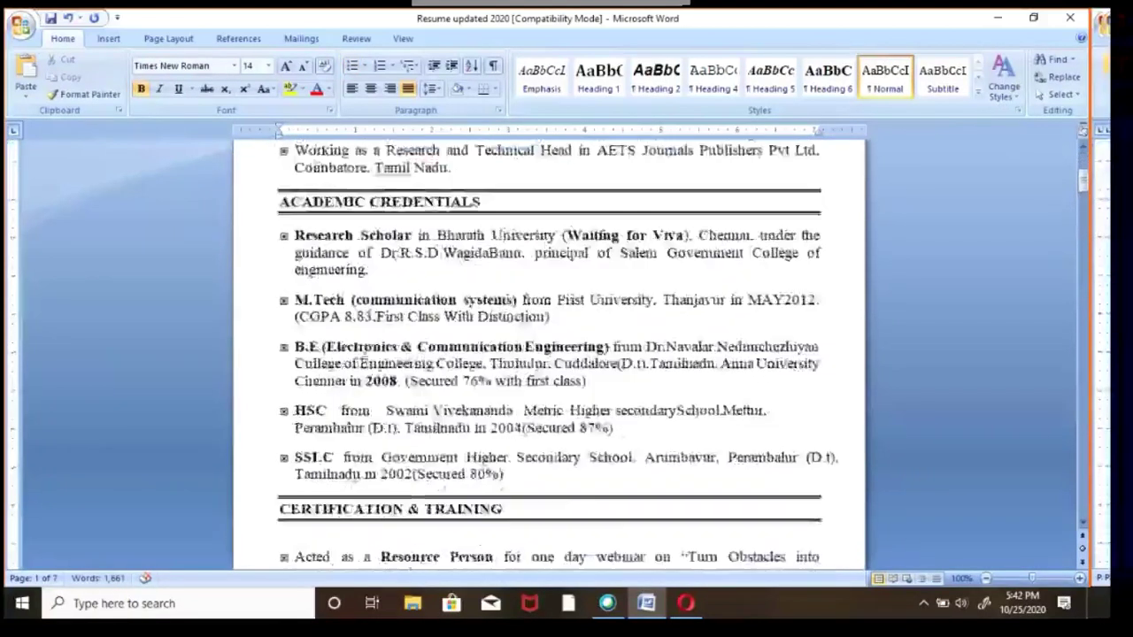
pyautogui.scroll(-7, 362, 351)
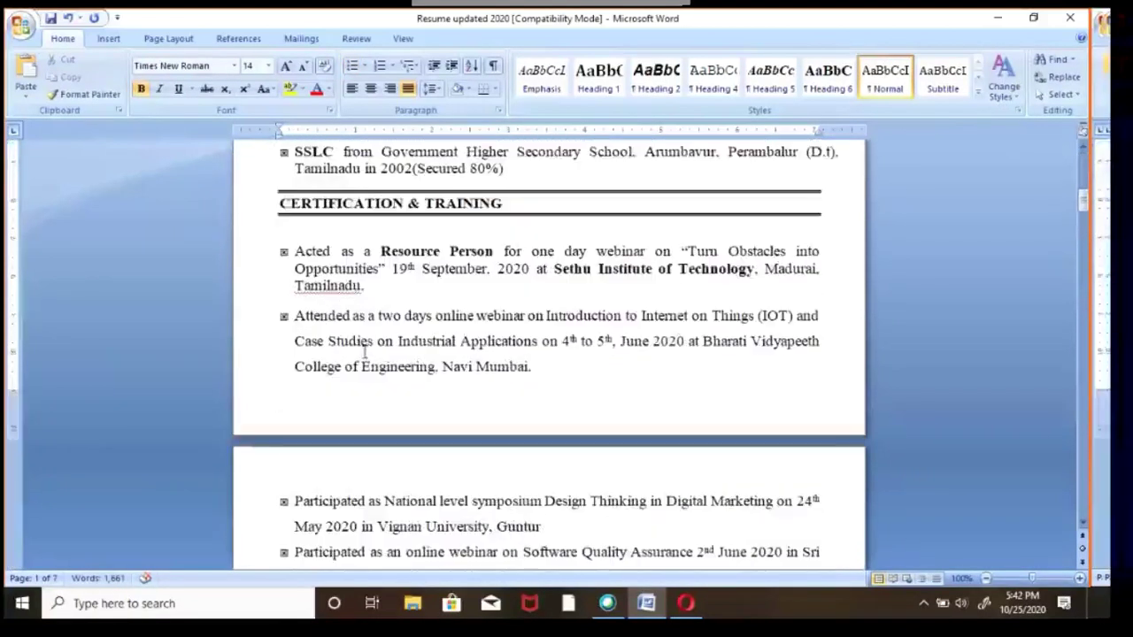
pyautogui.tripleClick(501, 203)
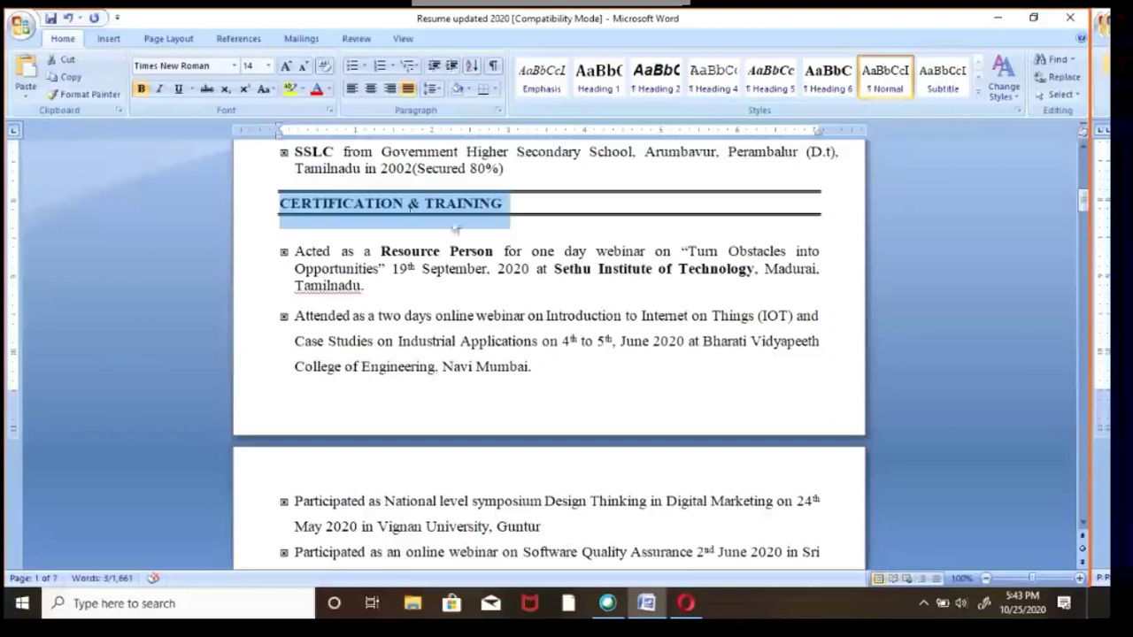
pyautogui.click(525, 206)
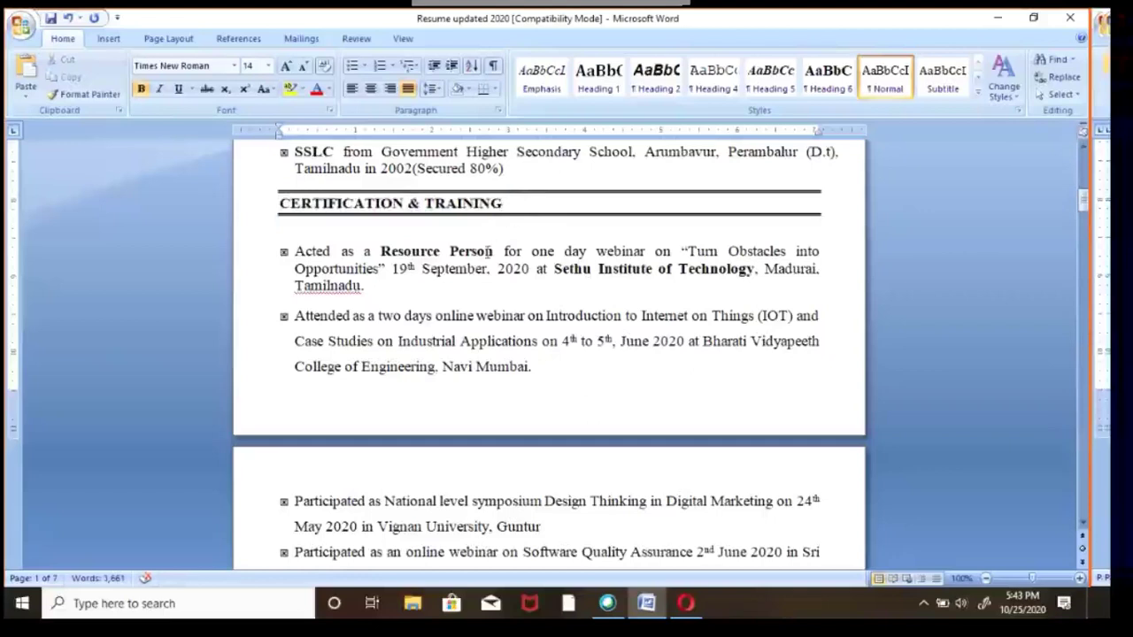
pyautogui.moveTo(382, 251); pyautogui.dragTo(485, 259)
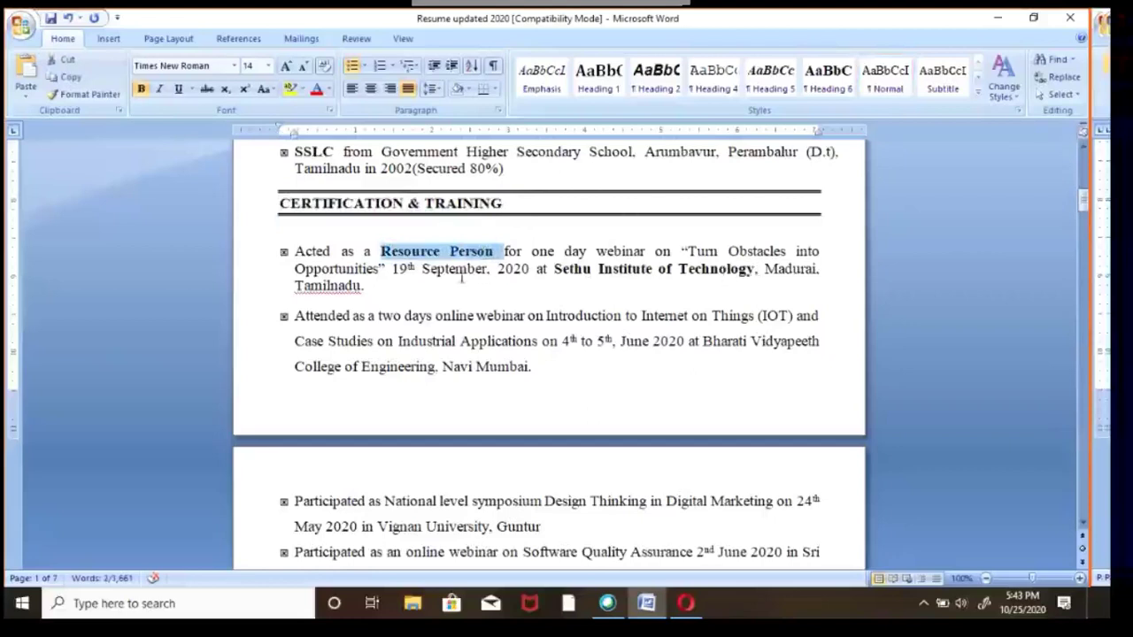
pyautogui.moveTo(391, 267); pyautogui.dragTo(820, 270)
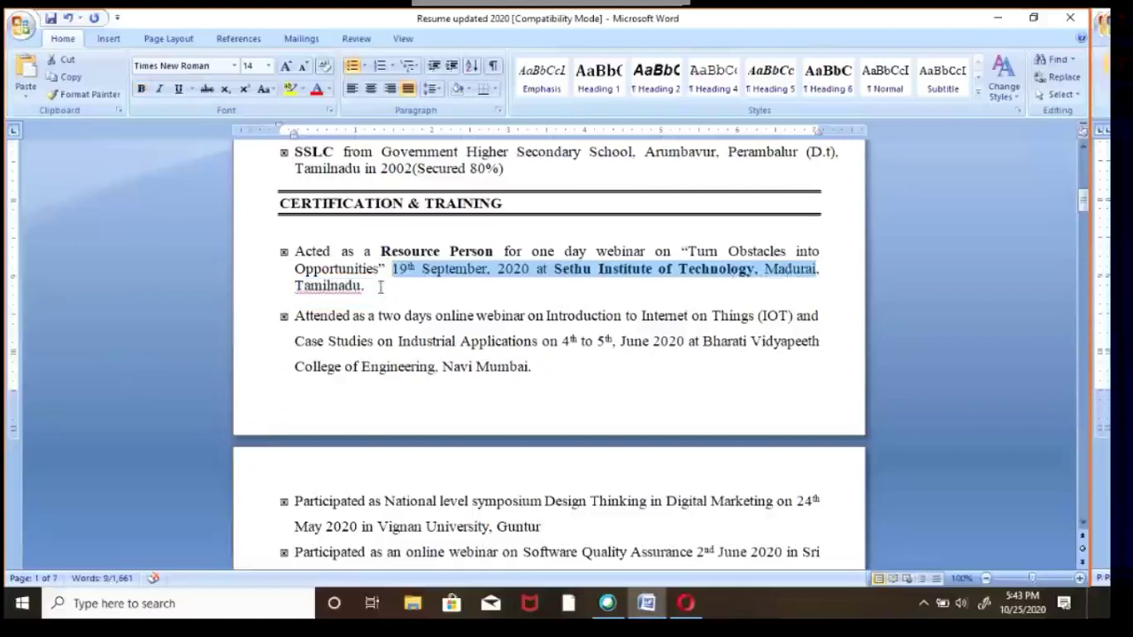
pyautogui.moveTo(294, 250); pyautogui.dragTo(756, 286)
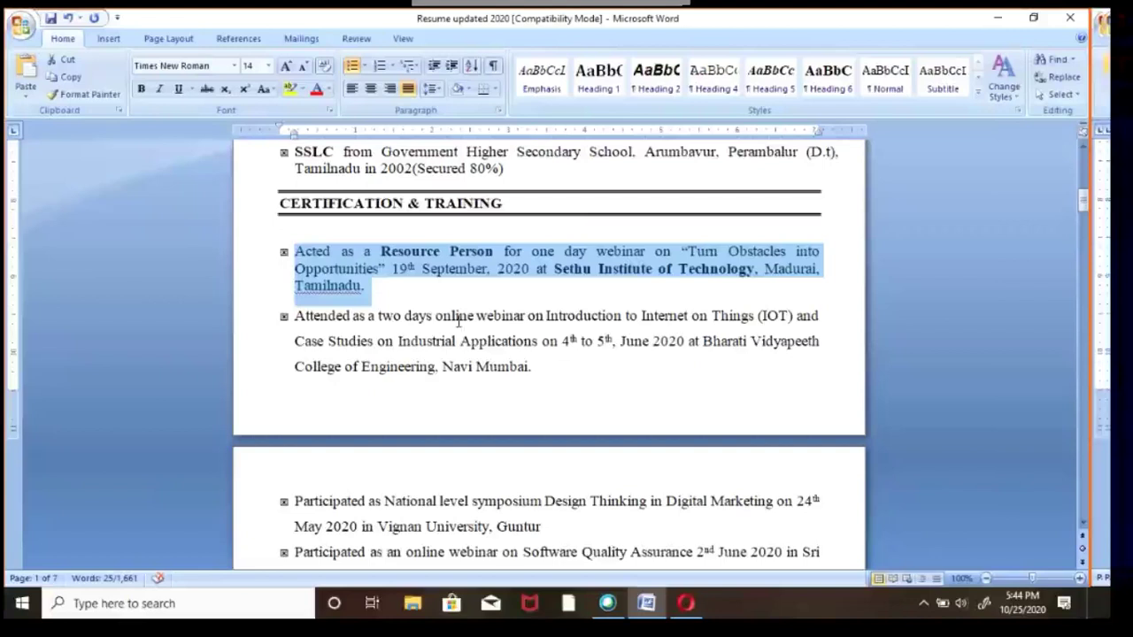
pyautogui.moveTo(524, 203); pyautogui.dragTo(305, 199)
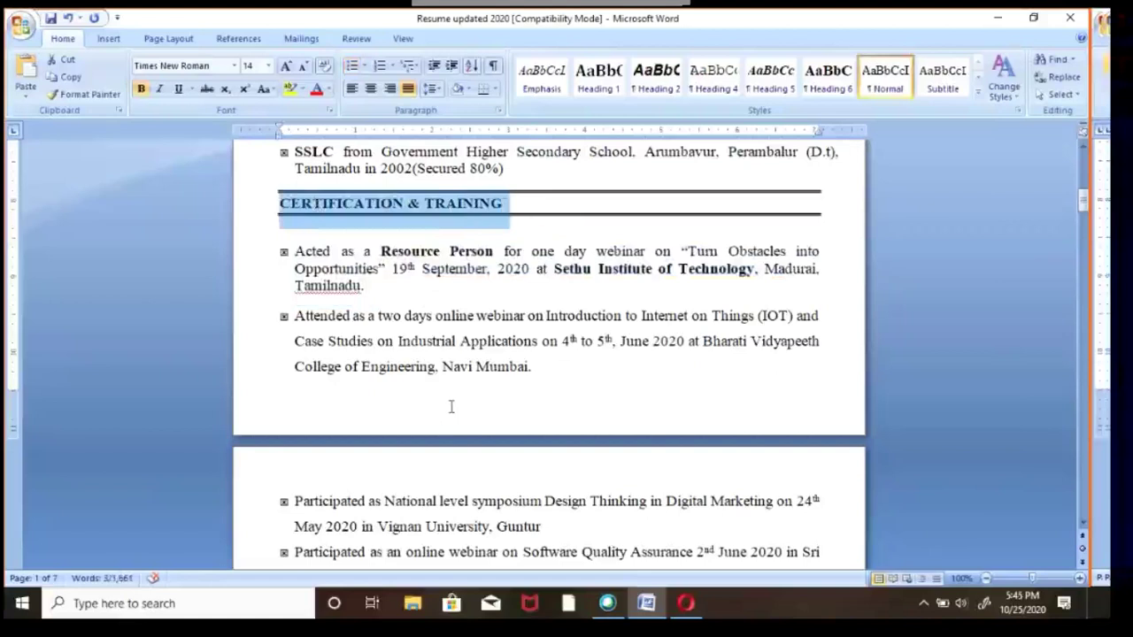
# Scroll past the end of the papers list to the ACHIVEMENTS section
pyautogui.scroll(-3, 452, 407)
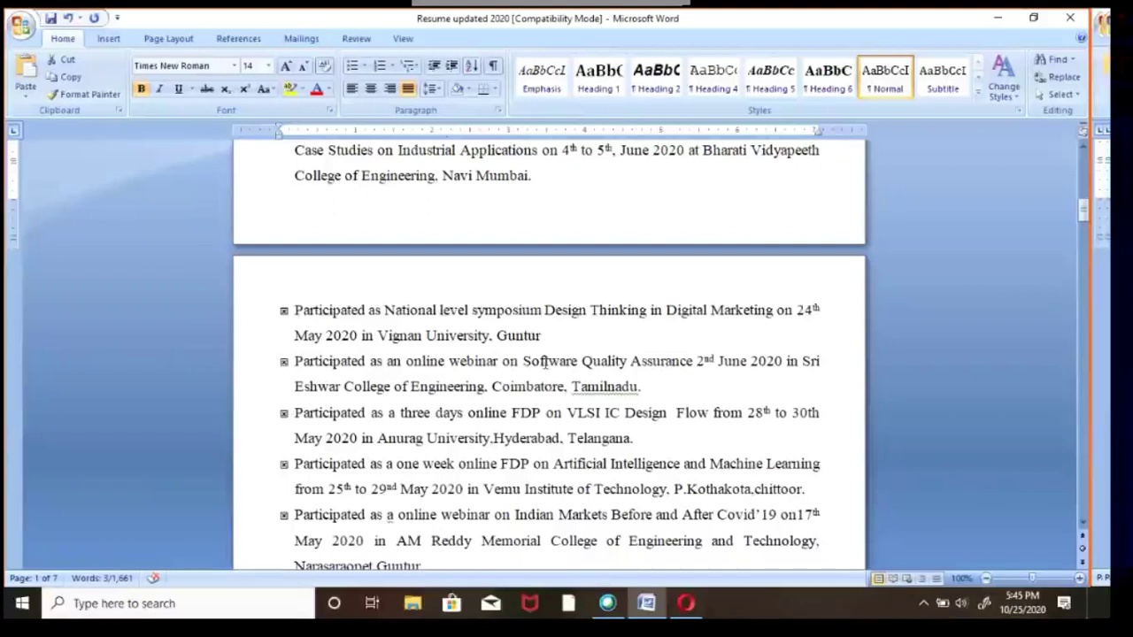
pyautogui.scroll(-10, 545, 361)
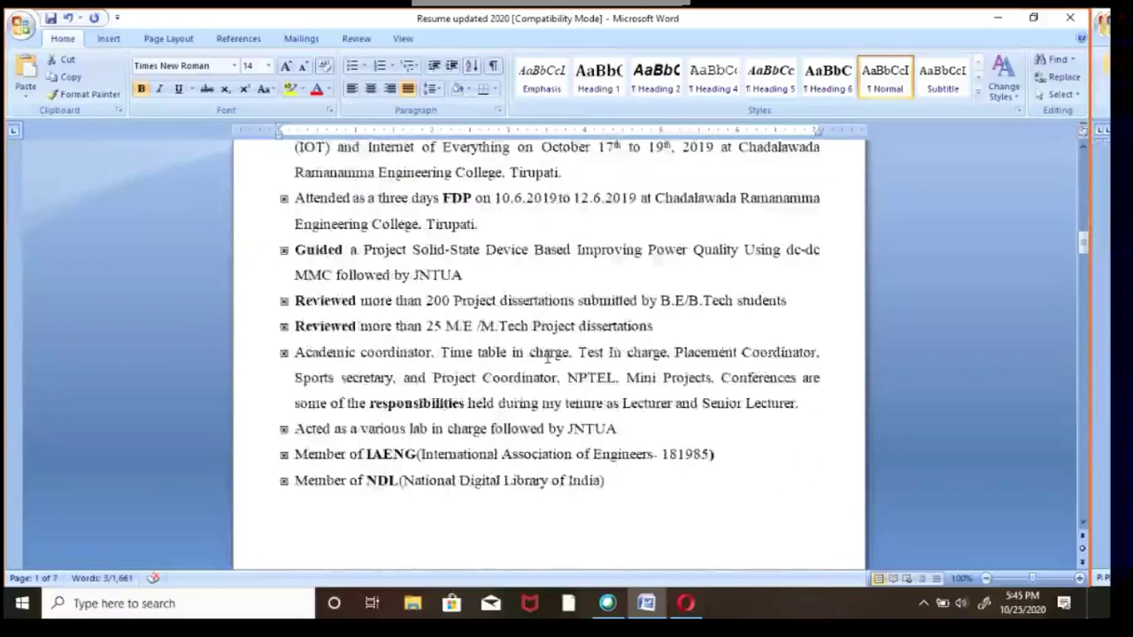
pyautogui.scroll(-10, 547, 359)
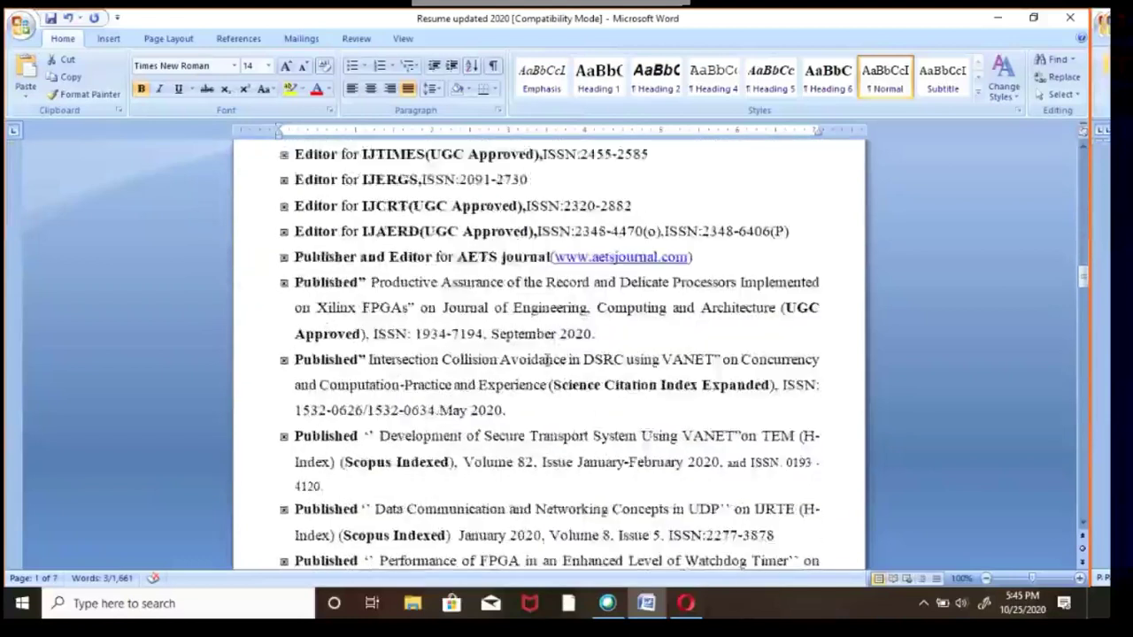
pyautogui.scroll(-5, 548, 358)
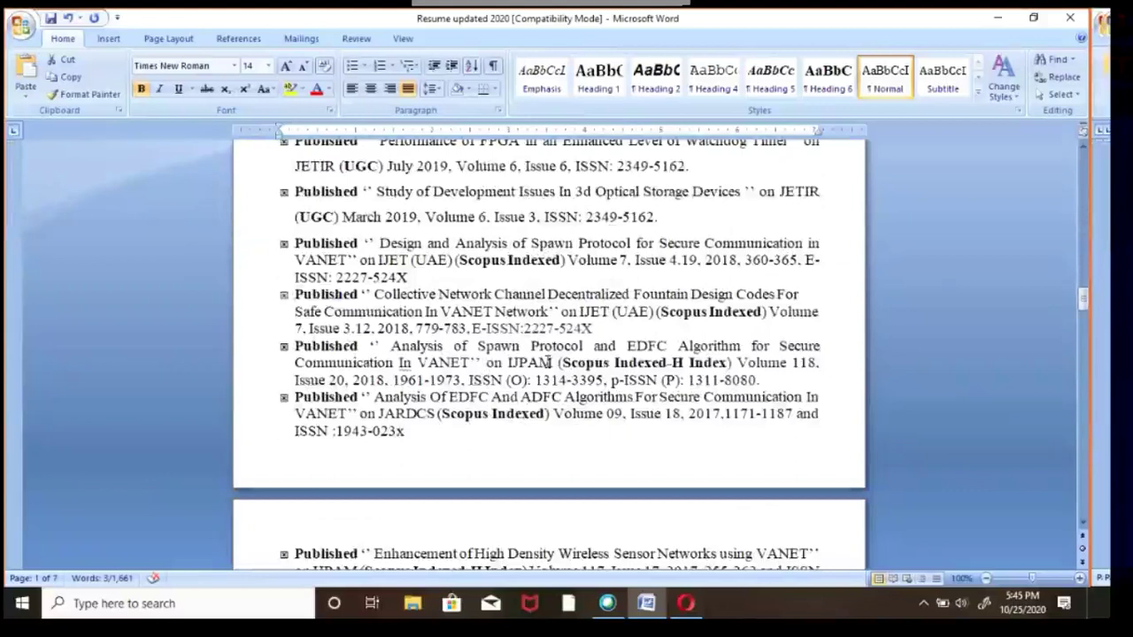
pyautogui.scroll(10, 547, 364)
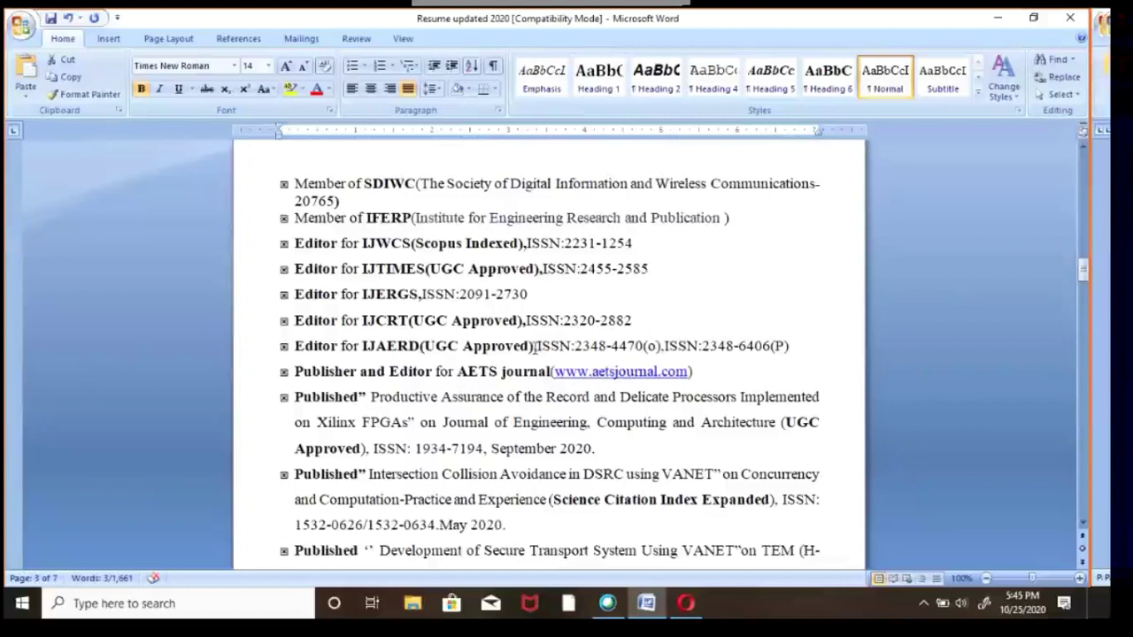
pyautogui.scroll(-15, 556, 387)
pyautogui.scroll(-20, 556, 386)
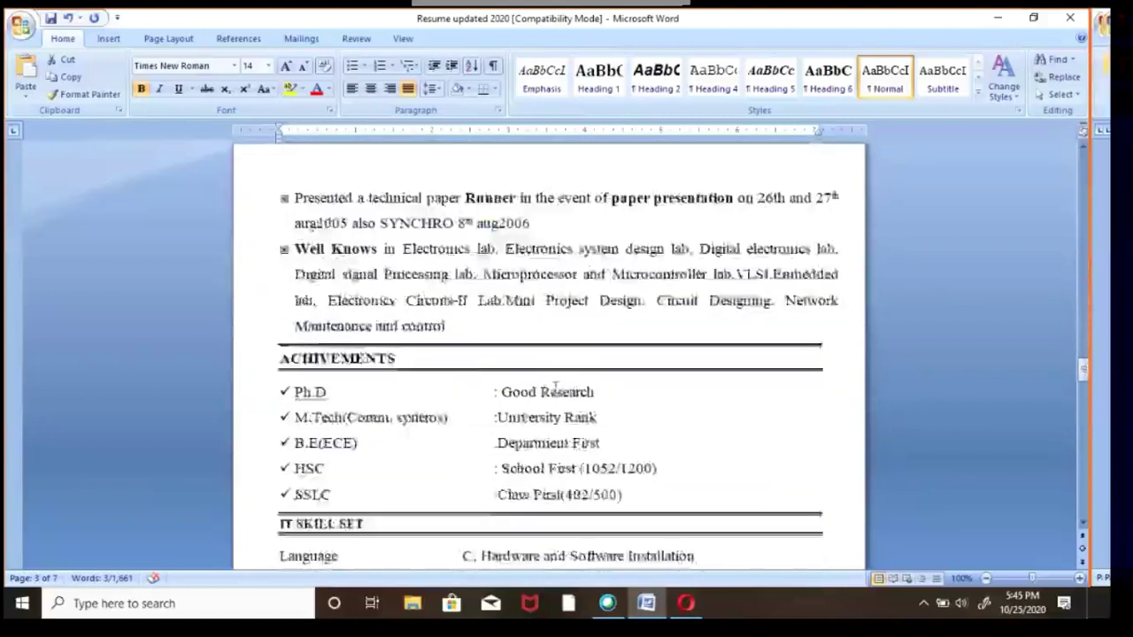
pyautogui.scroll(-1, 556, 387)
pyautogui.moveTo(403, 282); pyautogui.dragTo(273, 284)
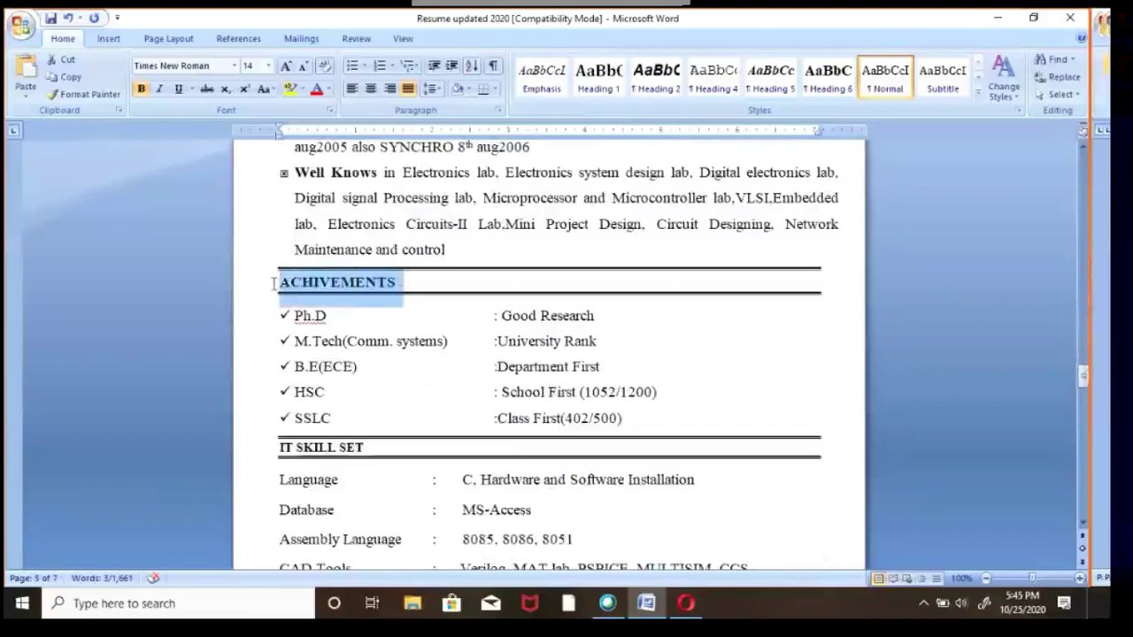
pyautogui.moveTo(295, 417); pyautogui.dragTo(341, 398)
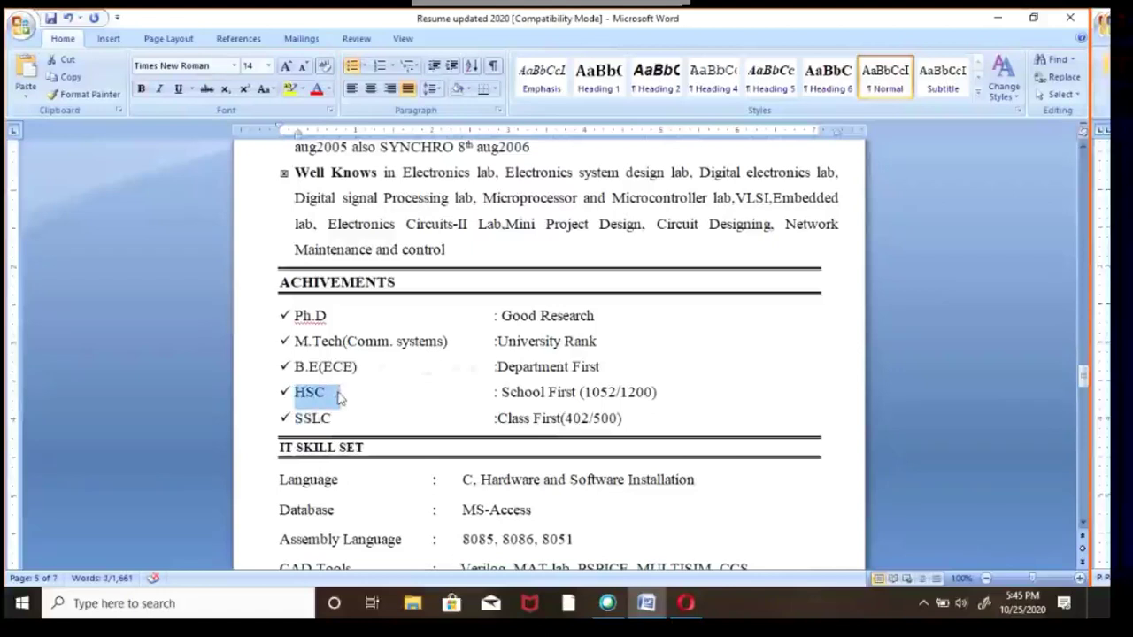
pyautogui.moveTo(294, 365); pyautogui.dragTo(355, 365)
pyautogui.click(286, 342)
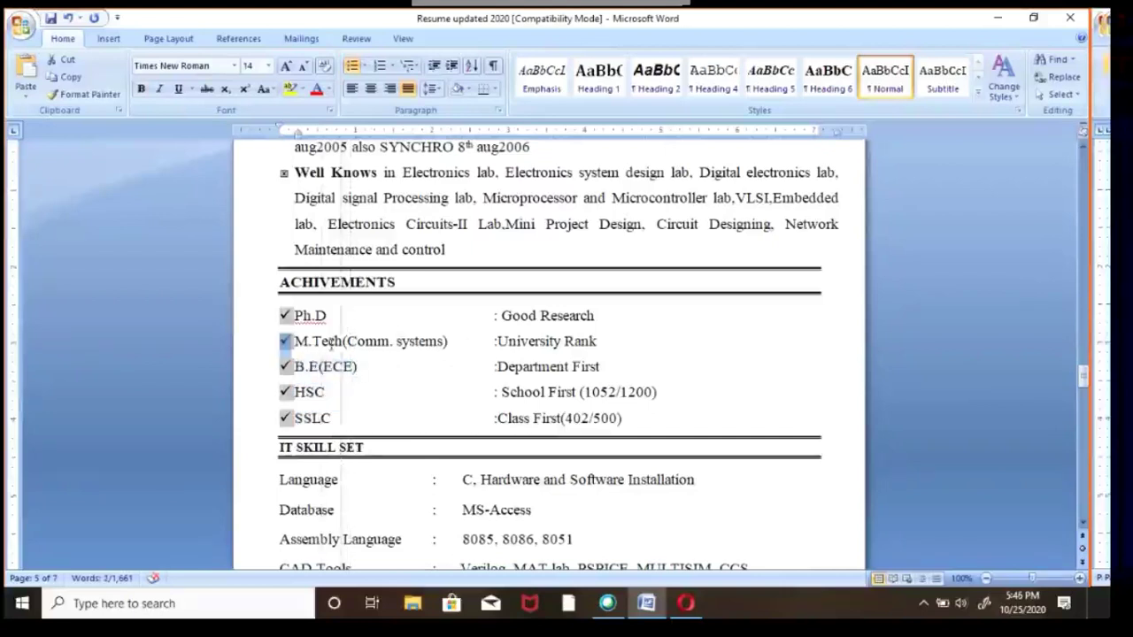
pyautogui.click(337, 391)
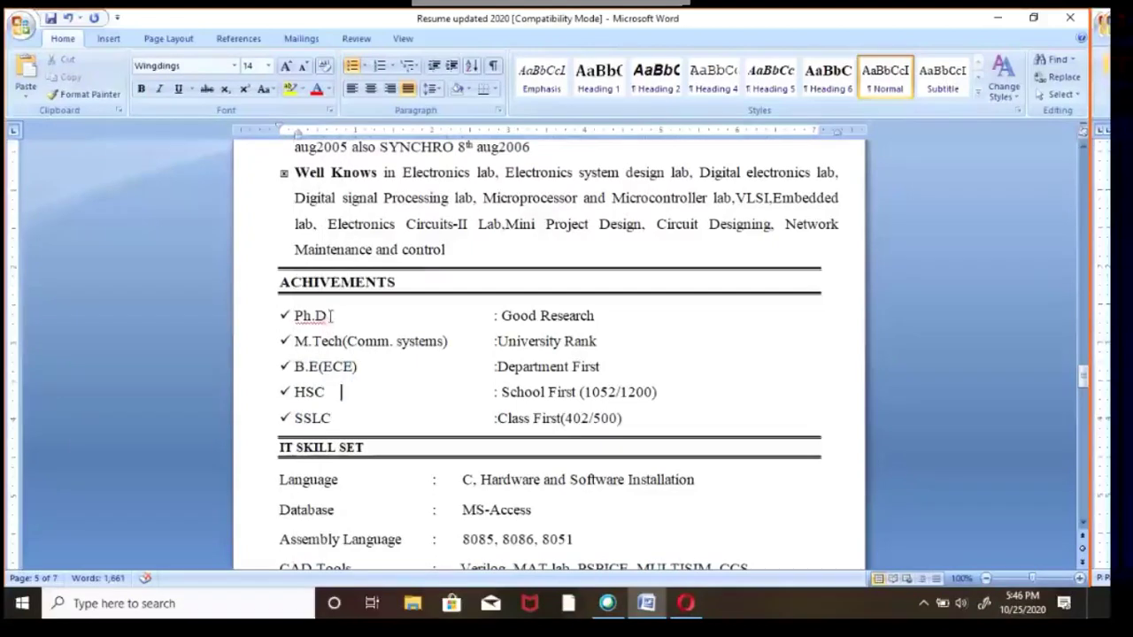
pyautogui.moveTo(330, 315); pyautogui.dragTo(290, 315)
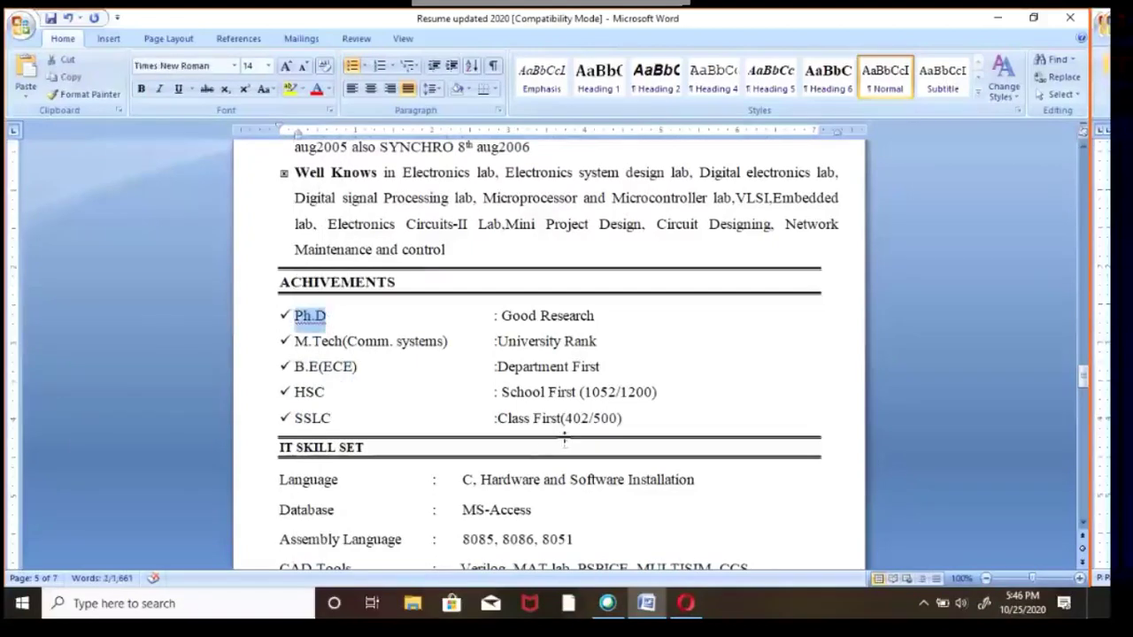
pyautogui.moveTo(625, 419); pyautogui.dragTo(498, 418)
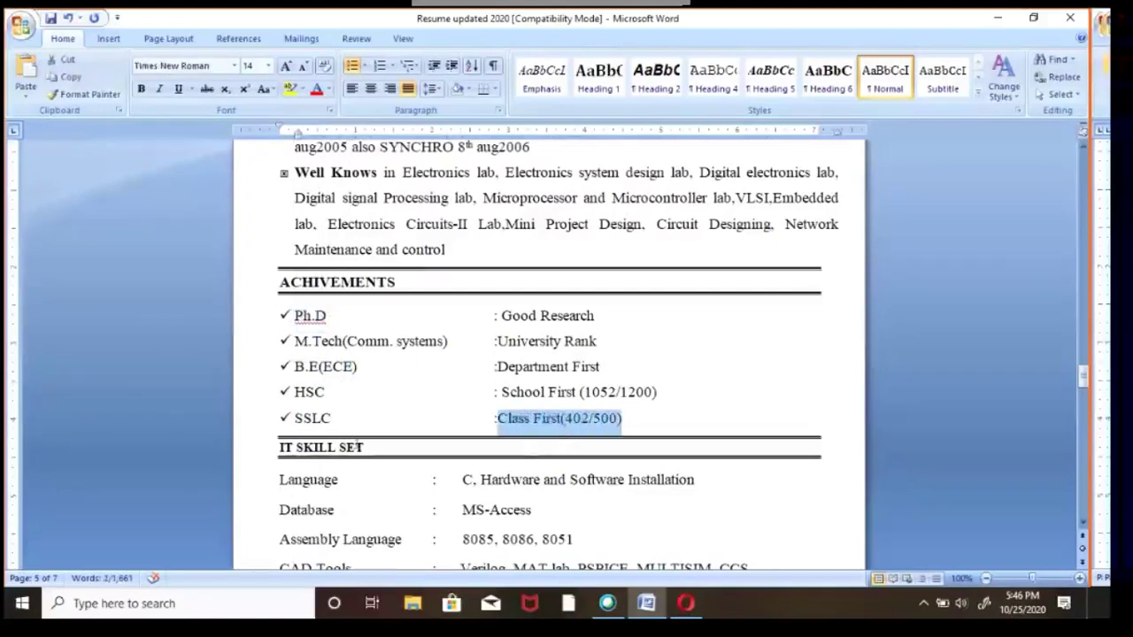
pyautogui.moveTo(295, 417); pyautogui.dragTo(344, 418)
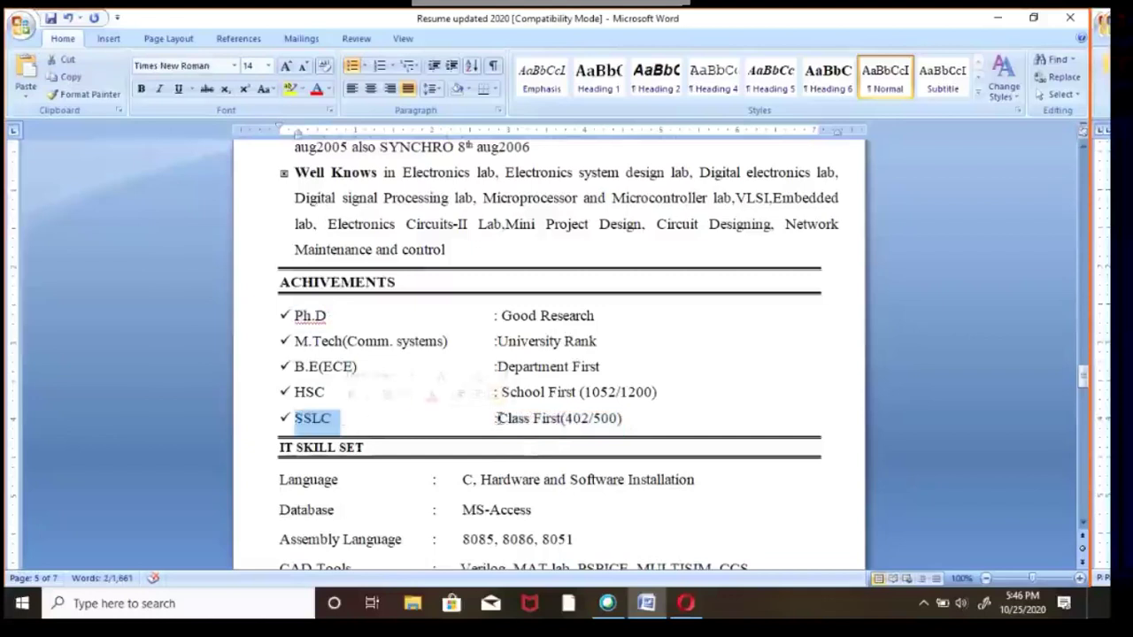
pyautogui.moveTo(496, 419); pyautogui.dragTo(618, 419)
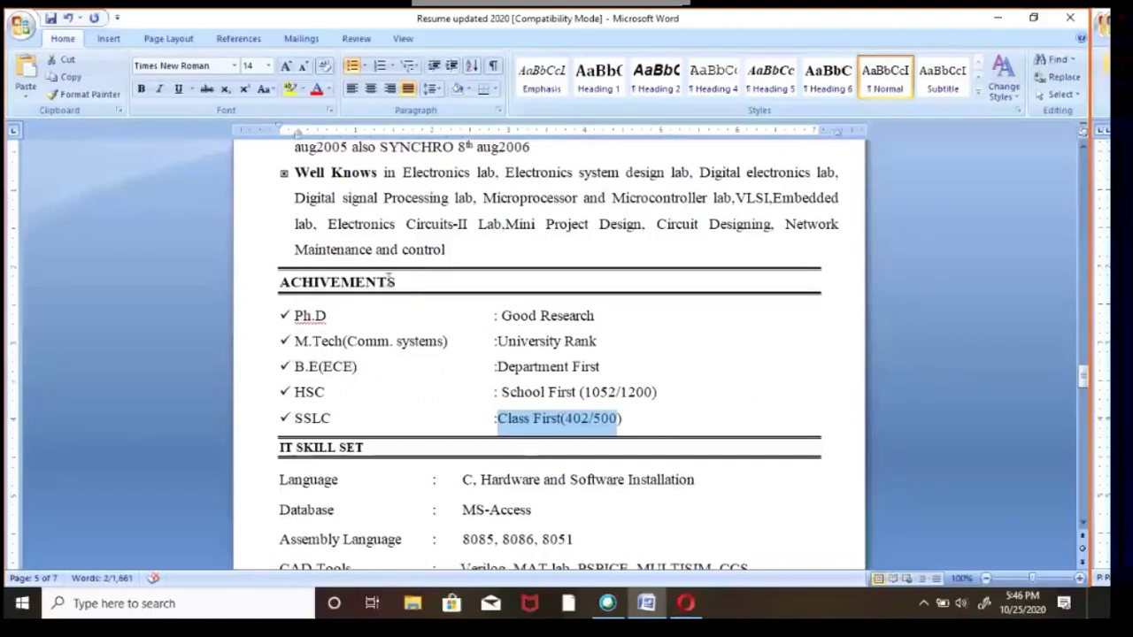
pyautogui.moveTo(425, 286); pyautogui.dragTo(281, 284)
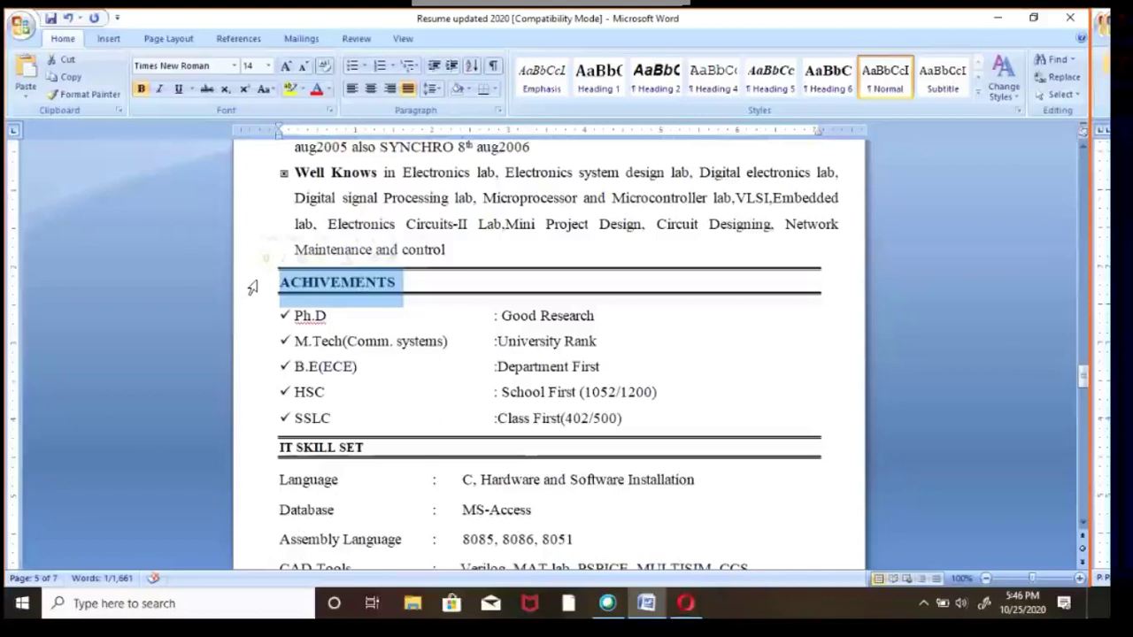
# Append '.C++' to the end of the IT Skill Set Language line
pyautogui.scroll(-3, 278, 313)
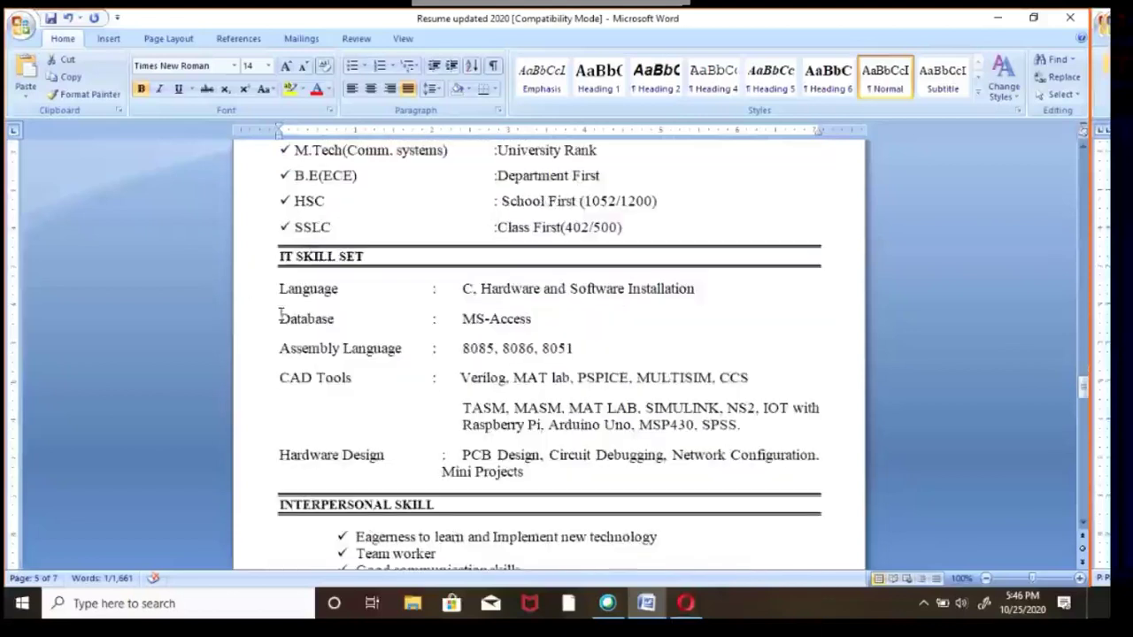
pyautogui.click(367, 256)
pyautogui.moveTo(366, 256); pyautogui.dragTo(279, 256)
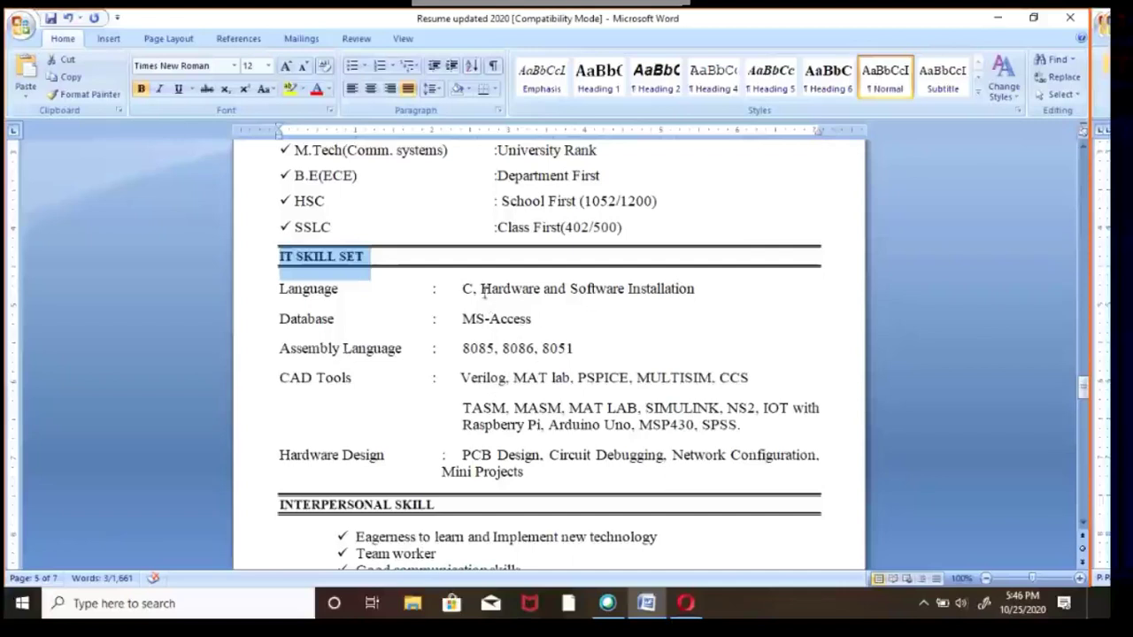
pyautogui.moveTo(463, 288); pyautogui.dragTo(715, 289)
pyautogui.click(710, 293)
pyautogui.write('.C')
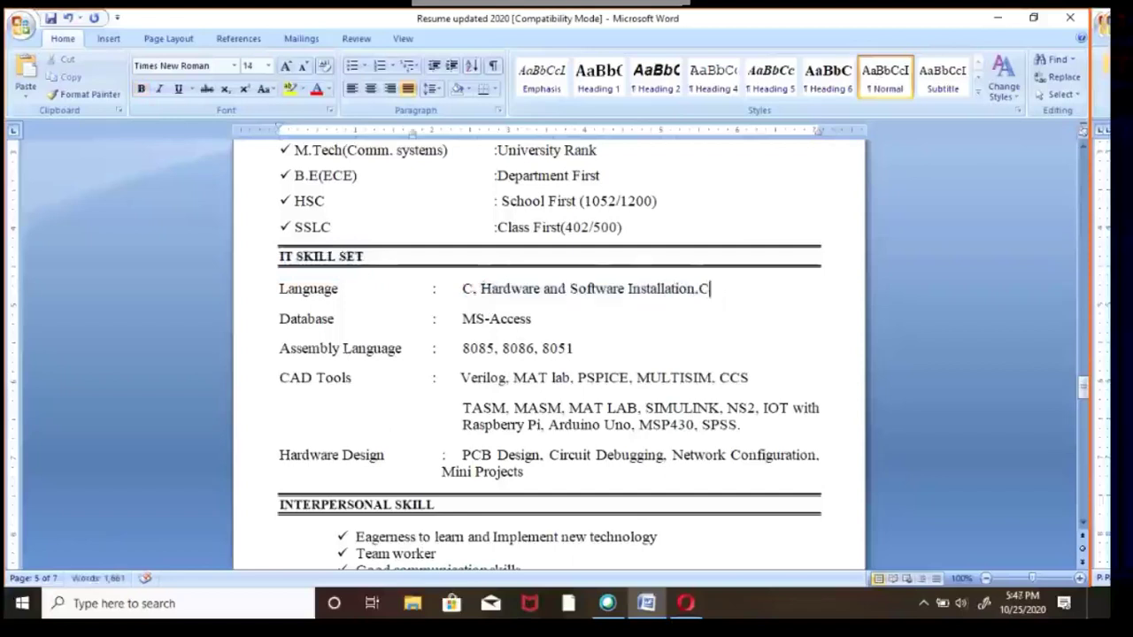
pyautogui.write('++')
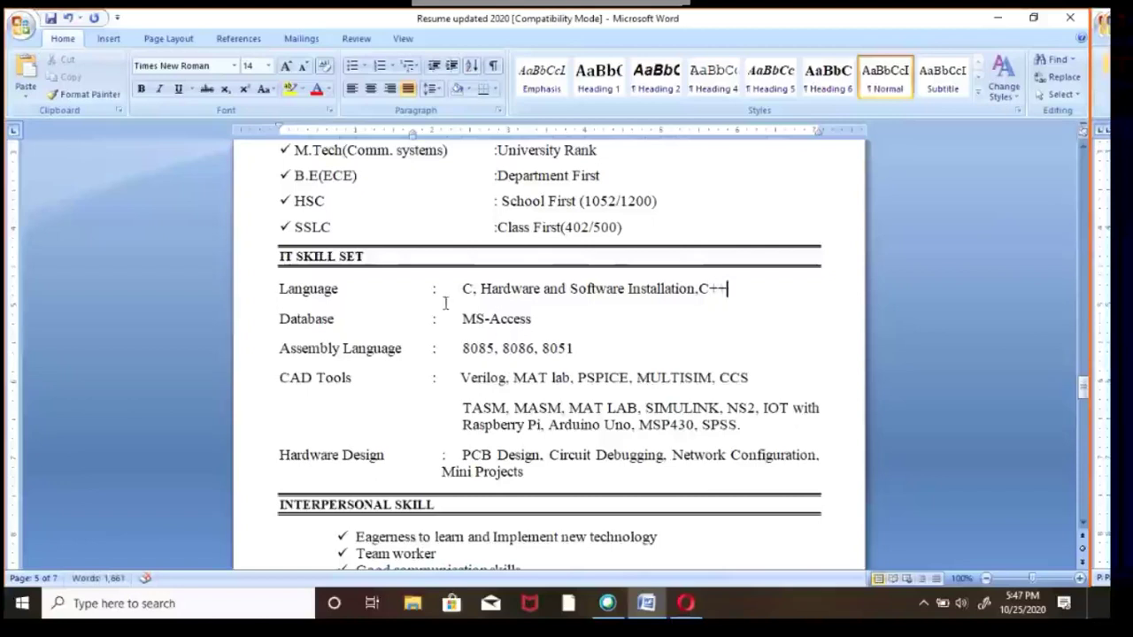
# Review the MS-Access, Assembly Language and CAD Tools rows of IT Skill Set
pyautogui.moveTo(462, 319); pyautogui.dragTo(531, 319)
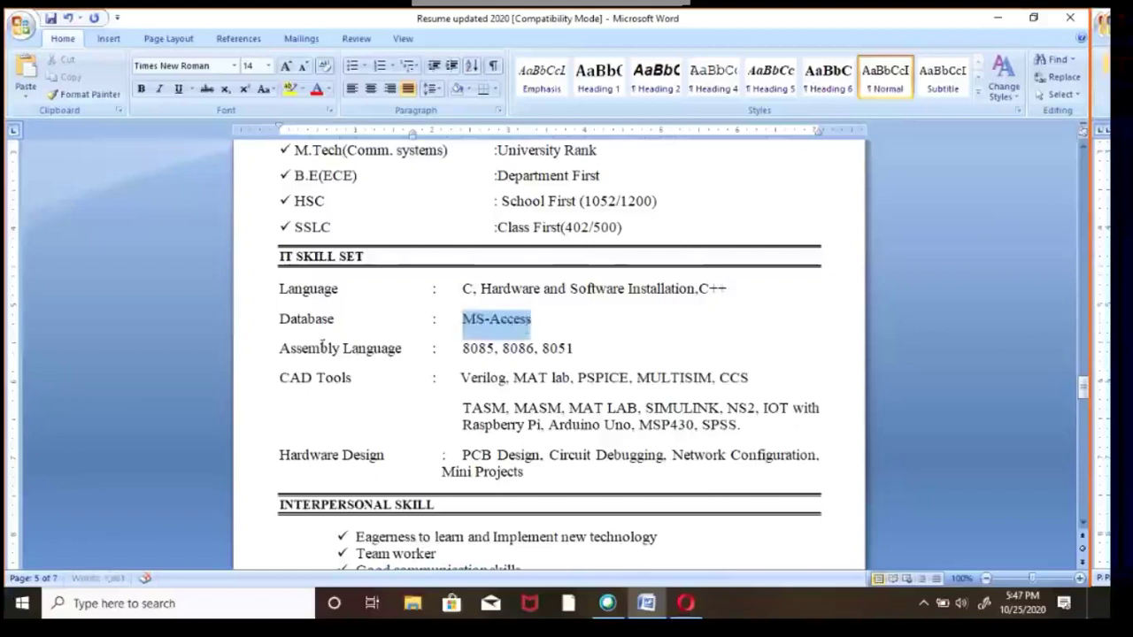
pyautogui.moveTo(280, 347); pyautogui.dragTo(404, 351)
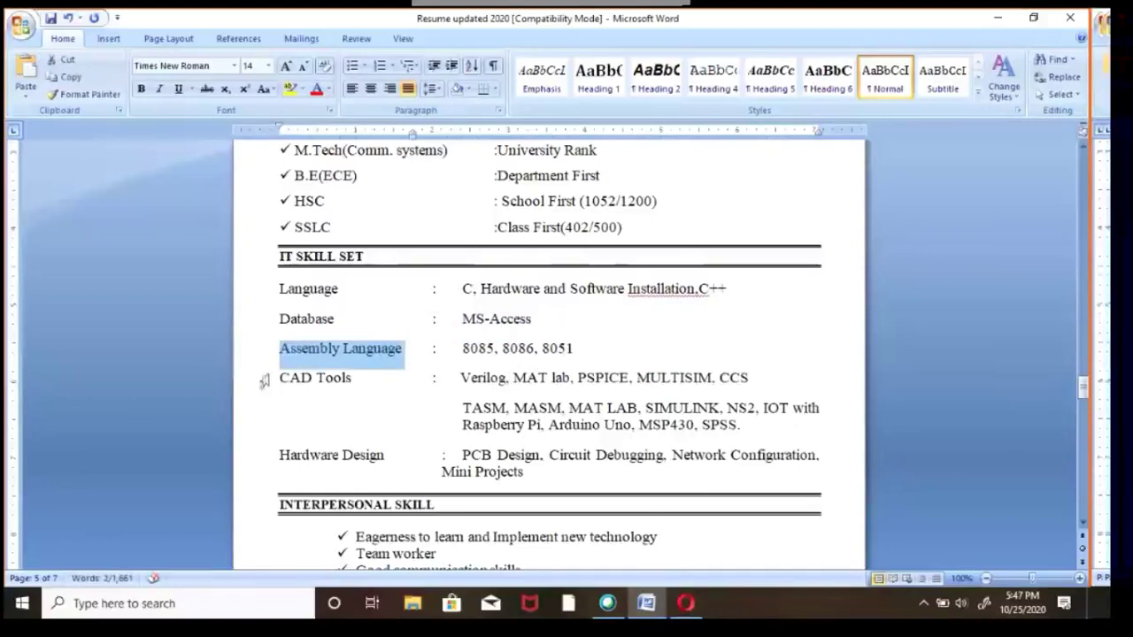
pyautogui.moveTo(282, 377); pyautogui.dragTo(341, 387)
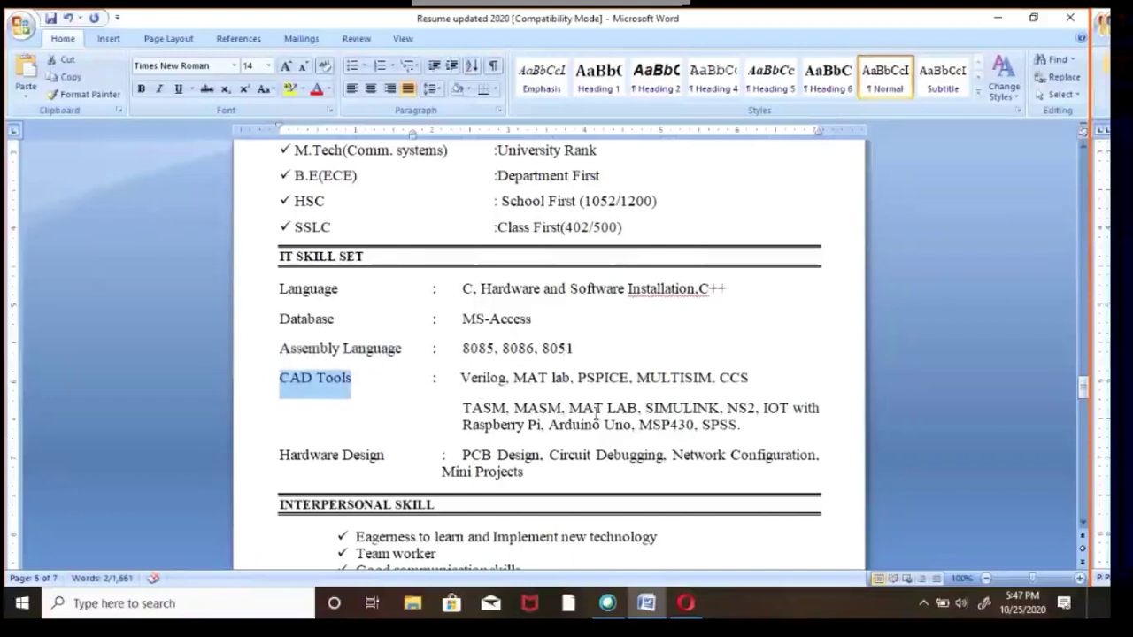
pyautogui.scroll(-2, 596, 414)
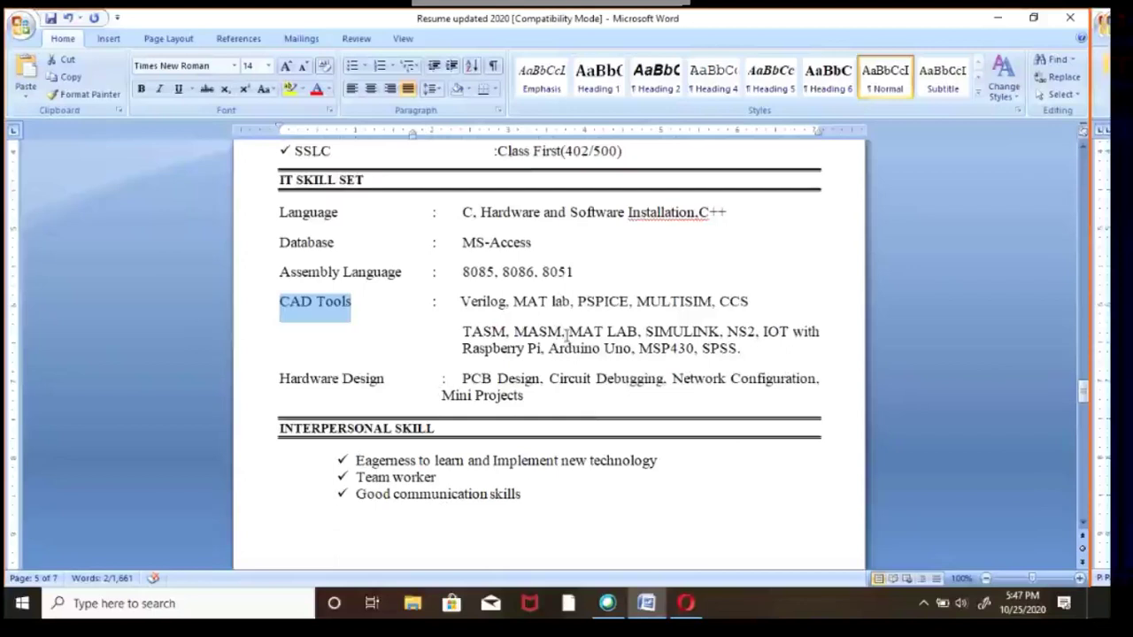
pyautogui.moveTo(279, 180); pyautogui.dragTo(370, 193)
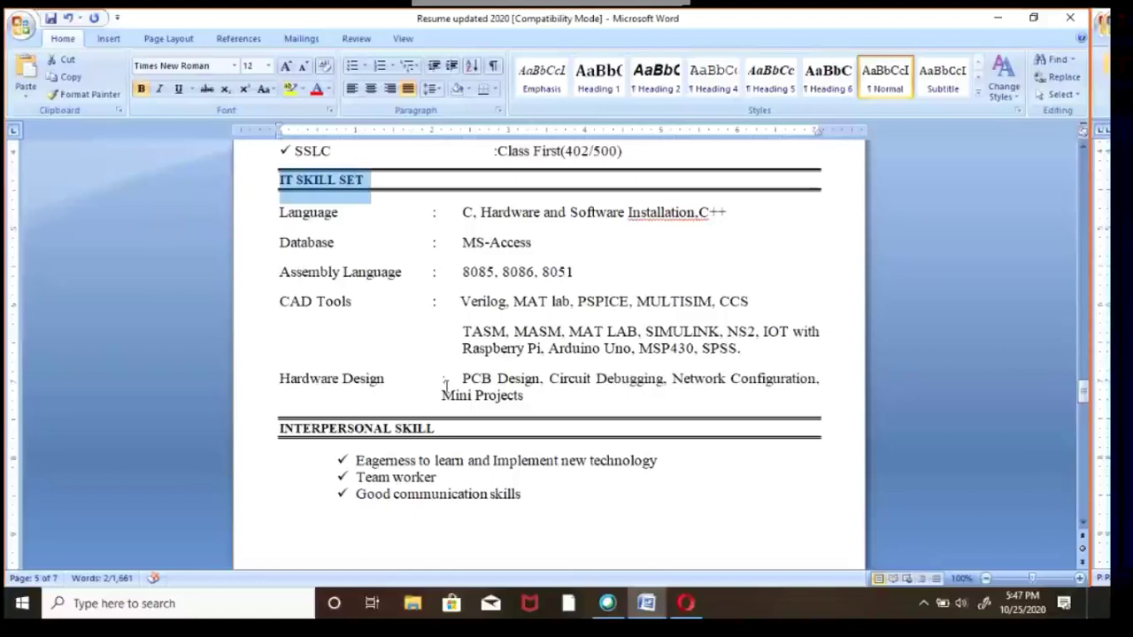
# Ignore the Installation spelling flag and accept the grammar fix adding a space before C++
pyautogui.rightClick(680, 212)
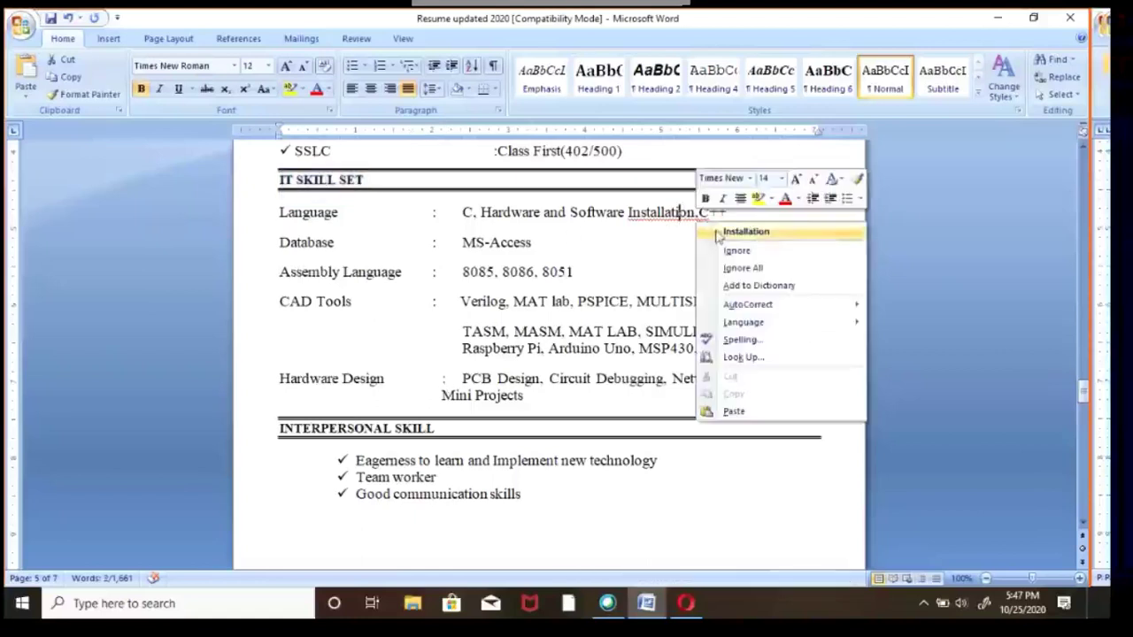
pyautogui.click(737, 269)
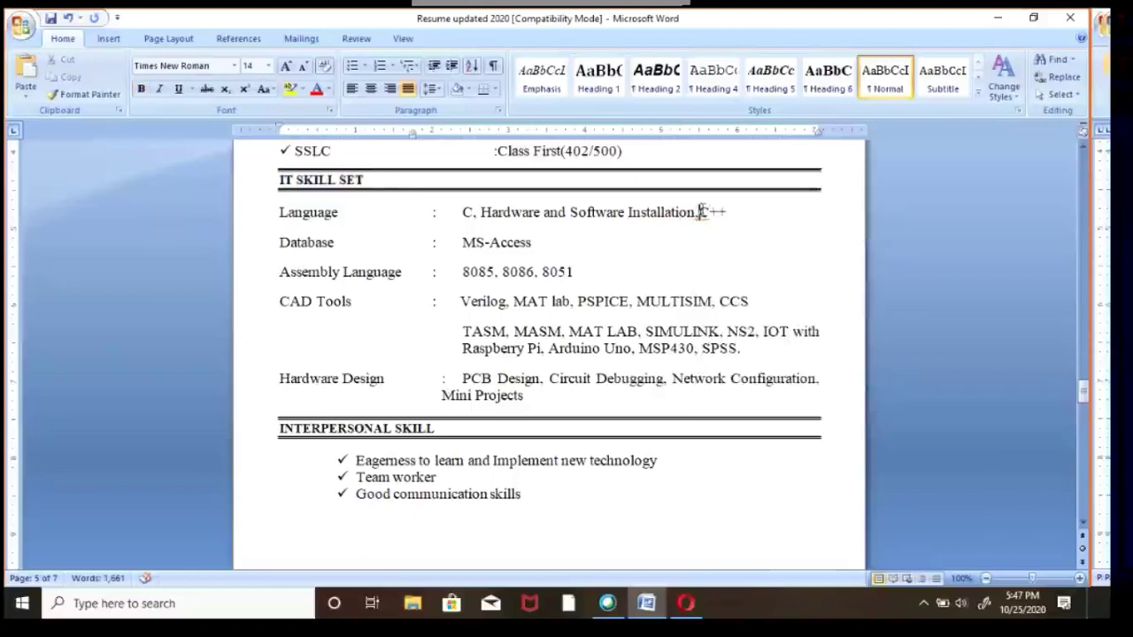
pyautogui.rightClick(708, 213)
pyautogui.click(728, 233)
# Delete the blank lines under 'Good communication skills' above ORGANIZATIONAL EXPERIENCE
pyautogui.scroll(-3, 501, 272)
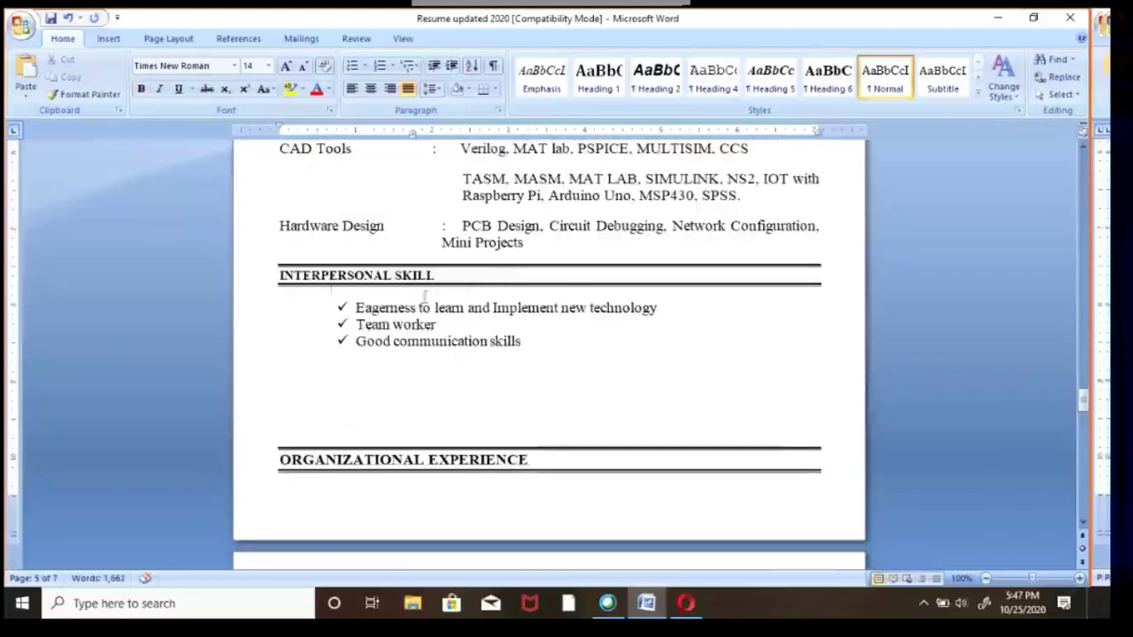
pyautogui.click(350, 361)
pyautogui.press('Delete')
pyautogui.press('Delete')
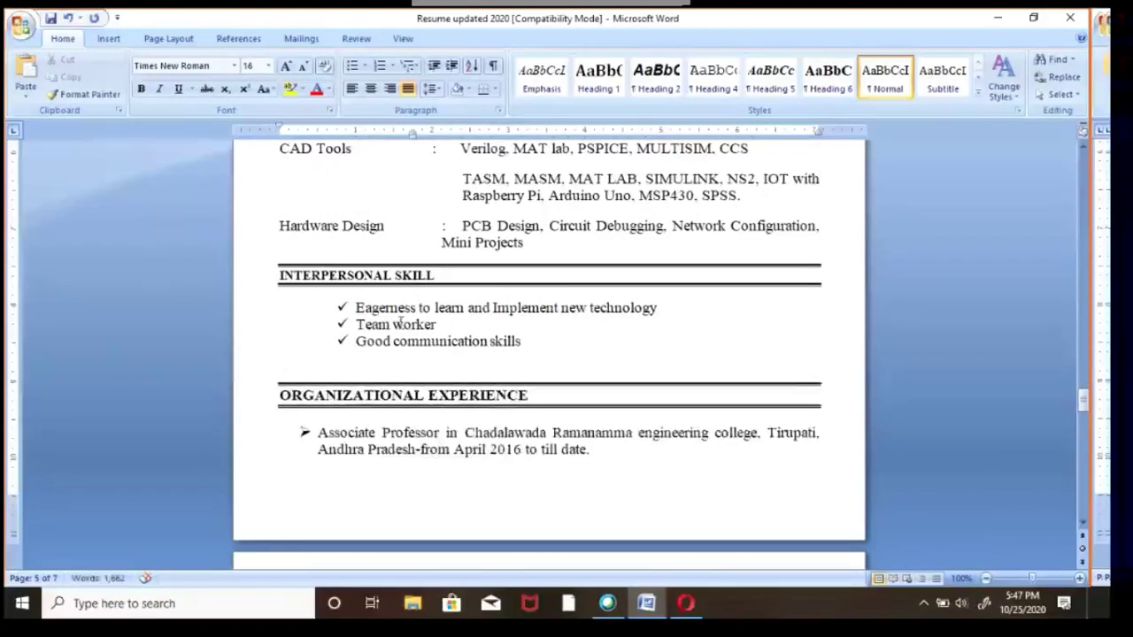
pyautogui.moveTo(356, 308); pyautogui.dragTo(644, 316)
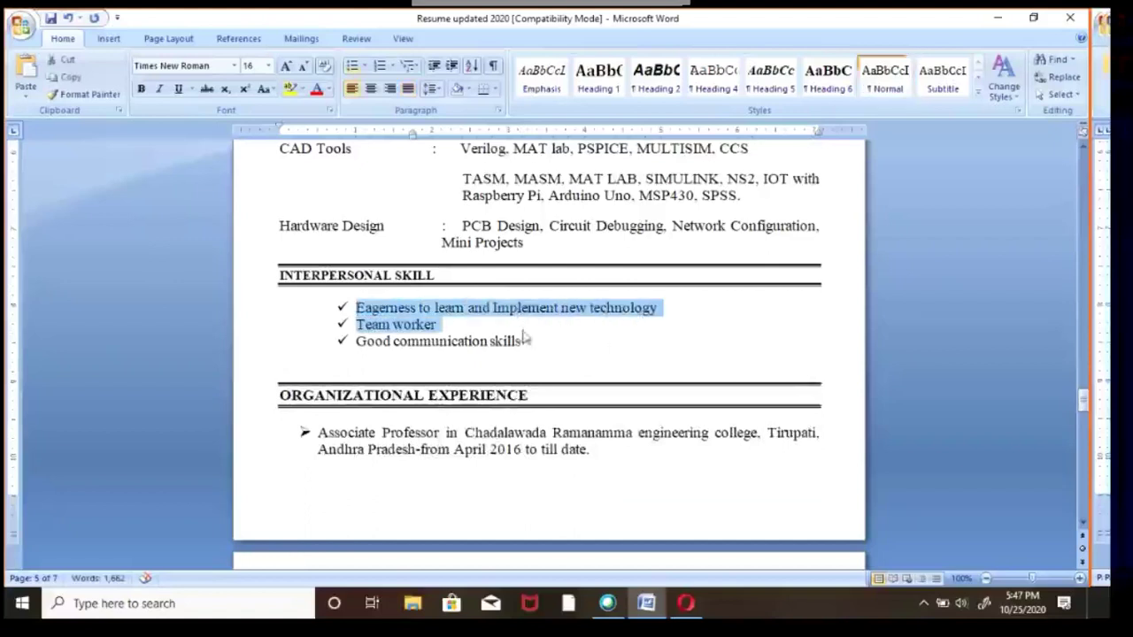
pyautogui.moveTo(356, 342); pyautogui.dragTo(561, 347)
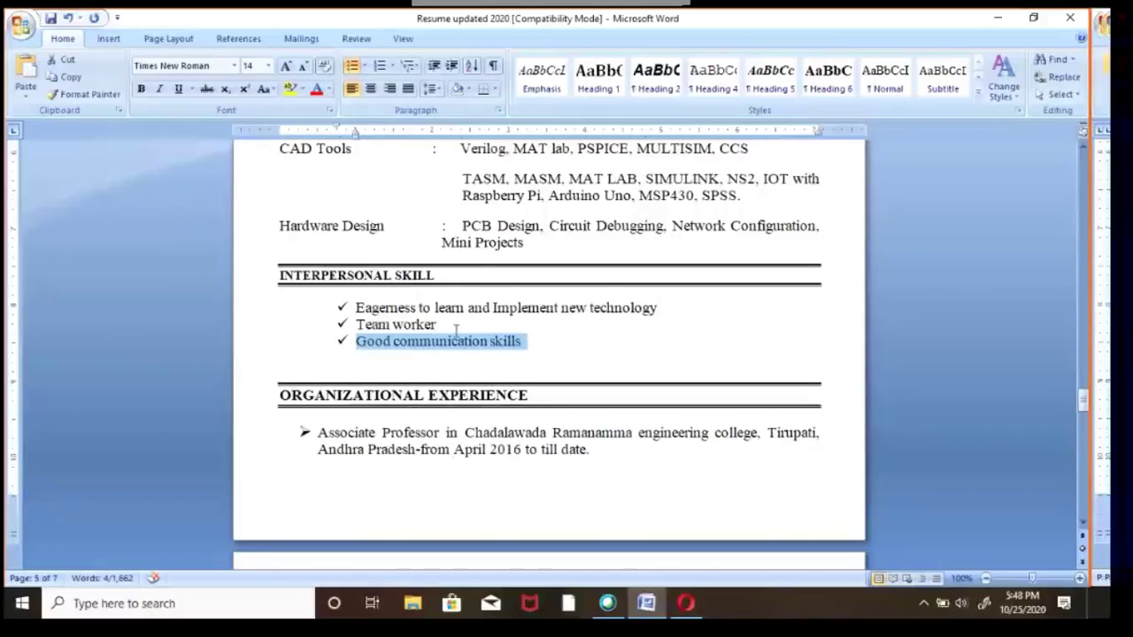
pyautogui.click(530, 354)
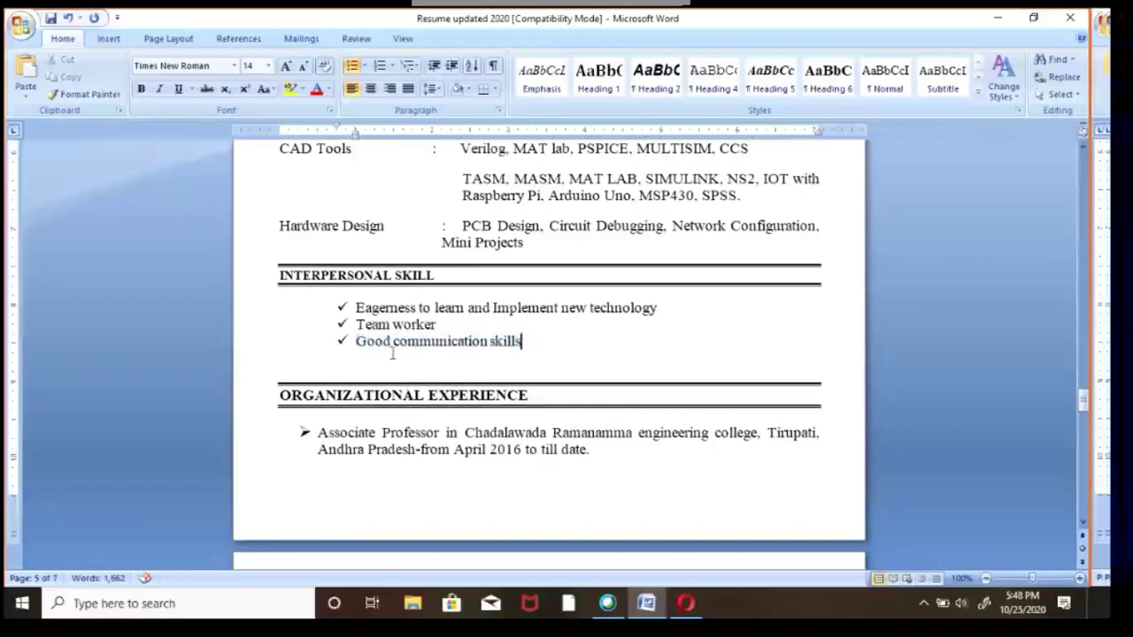
pyautogui.moveTo(281, 275); pyautogui.dragTo(441, 292)
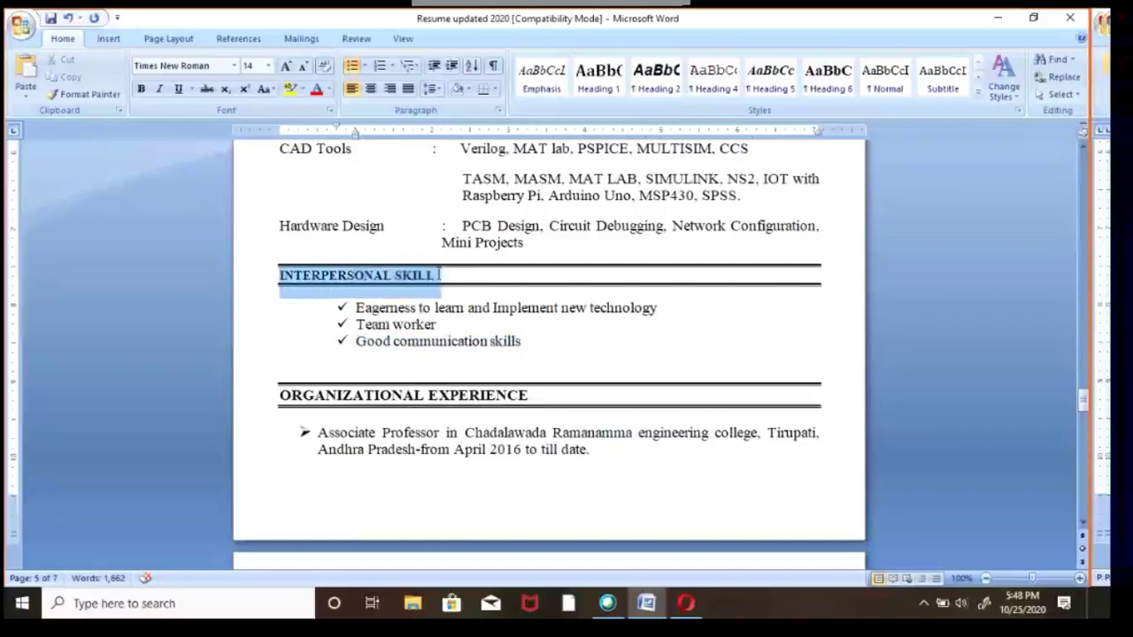
# Return to the top of the resume and highlight the EXECUTIVE SUMMARY heading
pyautogui.scroll(-3, 459, 371)
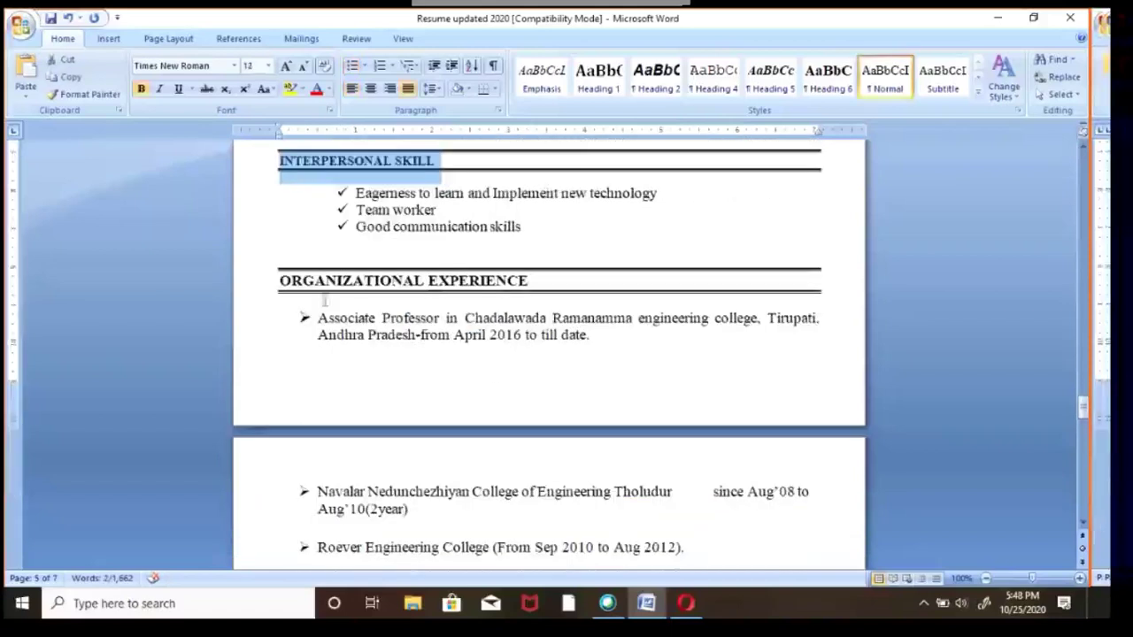
pyautogui.moveTo(279, 281); pyautogui.dragTo(536, 281)
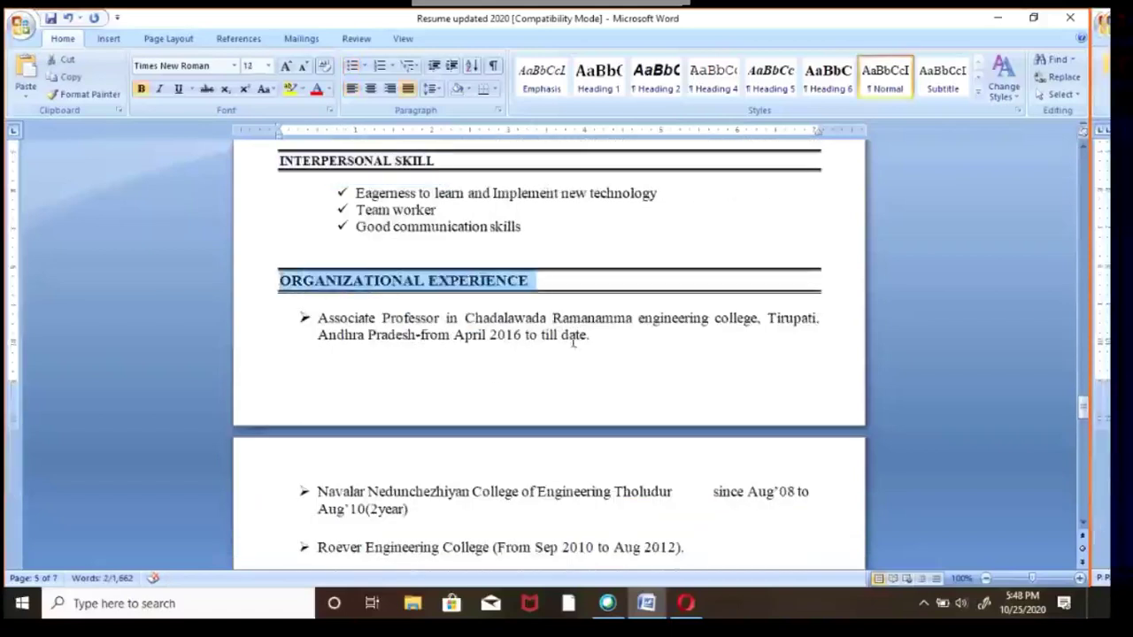
pyautogui.scroll(20, 578, 366)
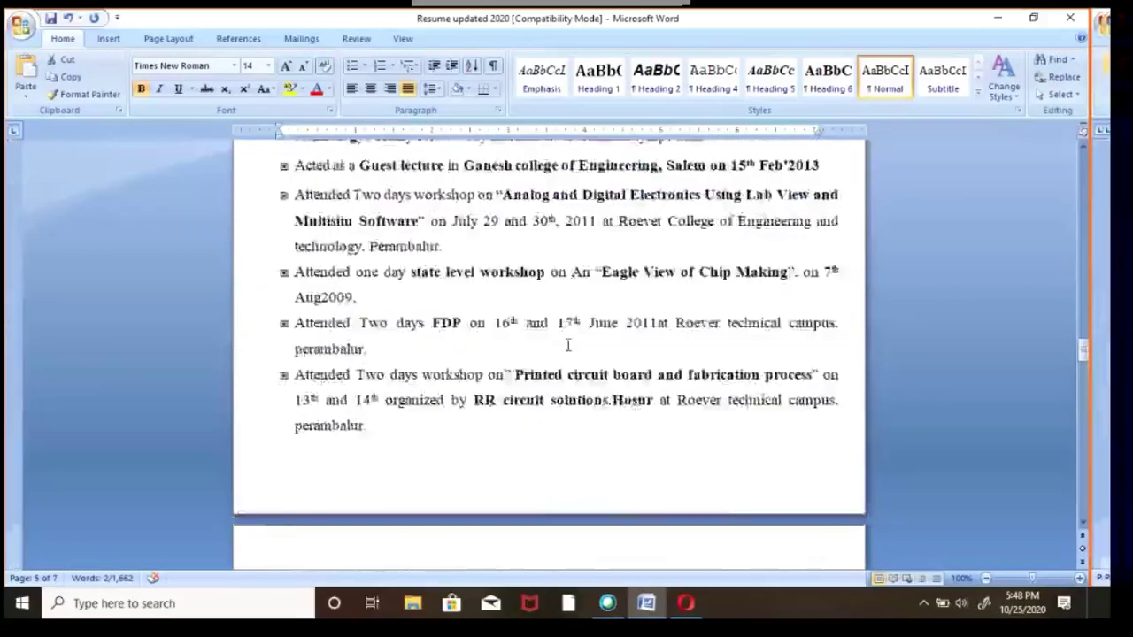
pyautogui.scroll(20, 567, 345)
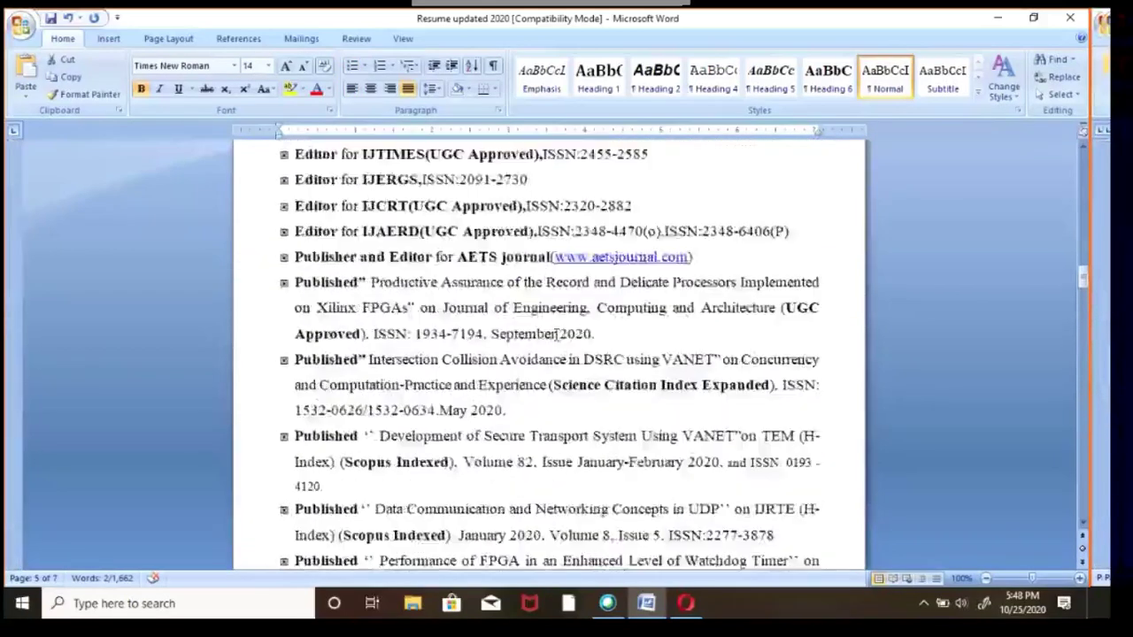
pyautogui.scroll(15, 556, 334)
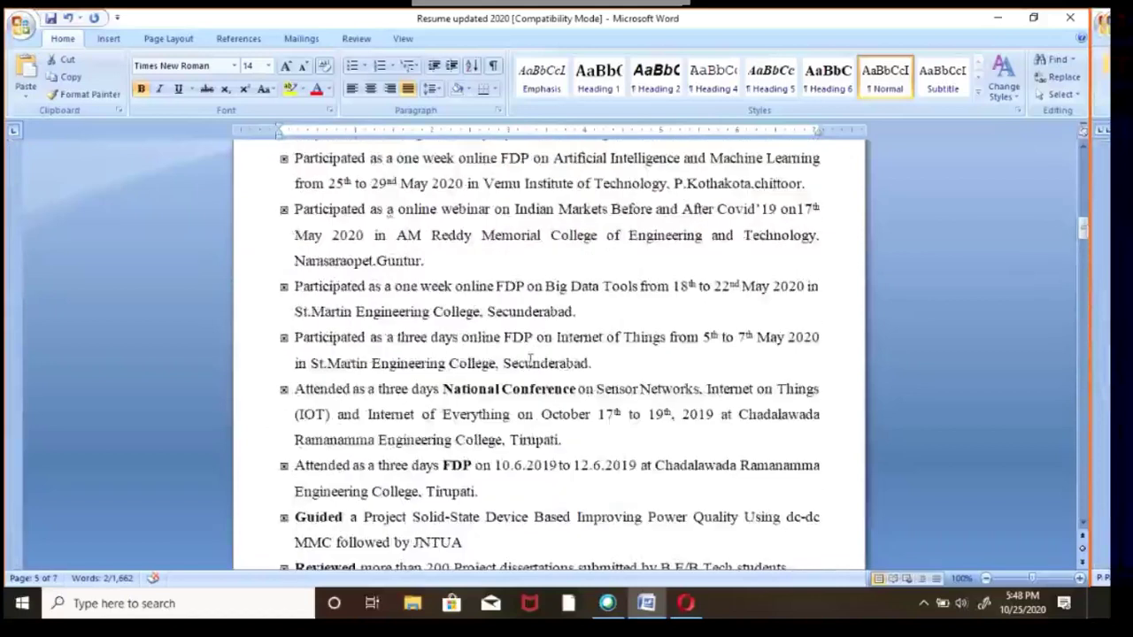
pyautogui.scroll(10, 529, 361)
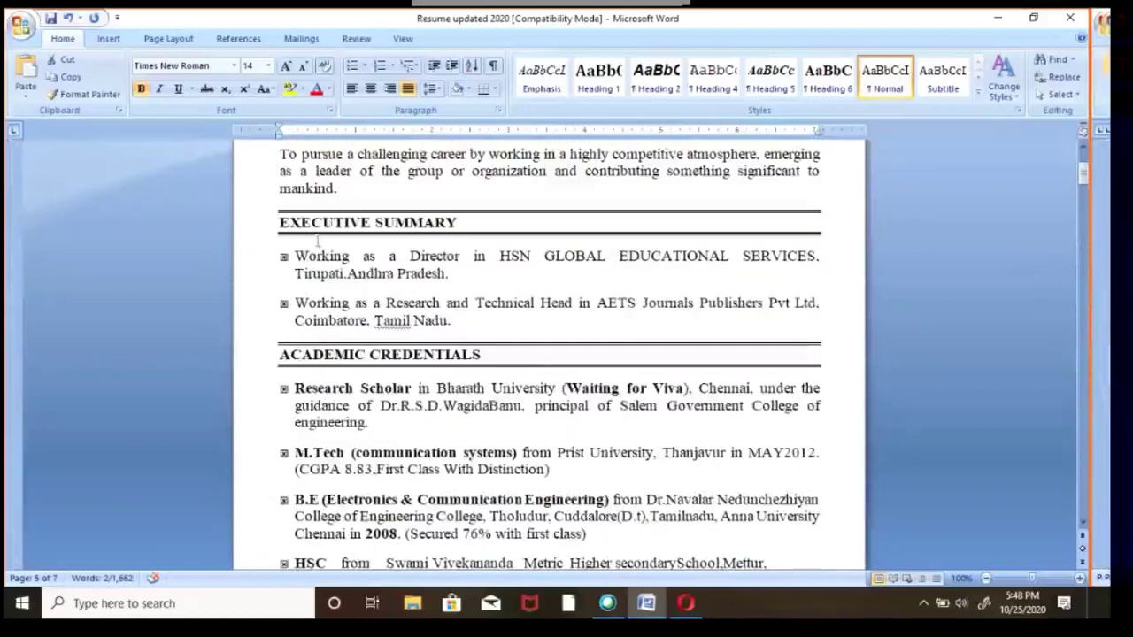
pyautogui.moveTo(282, 227); pyautogui.dragTo(498, 229)
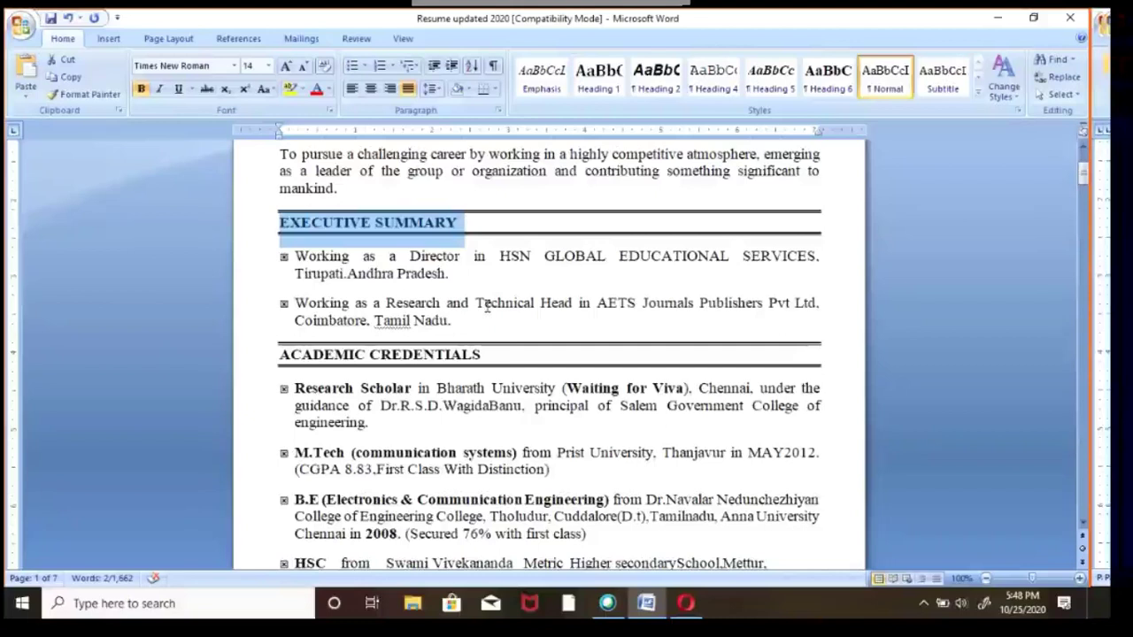
# Scroll down to the ORGANIZATIONAL EXPERIENCE section
pyautogui.scroll(-15, 486, 305)
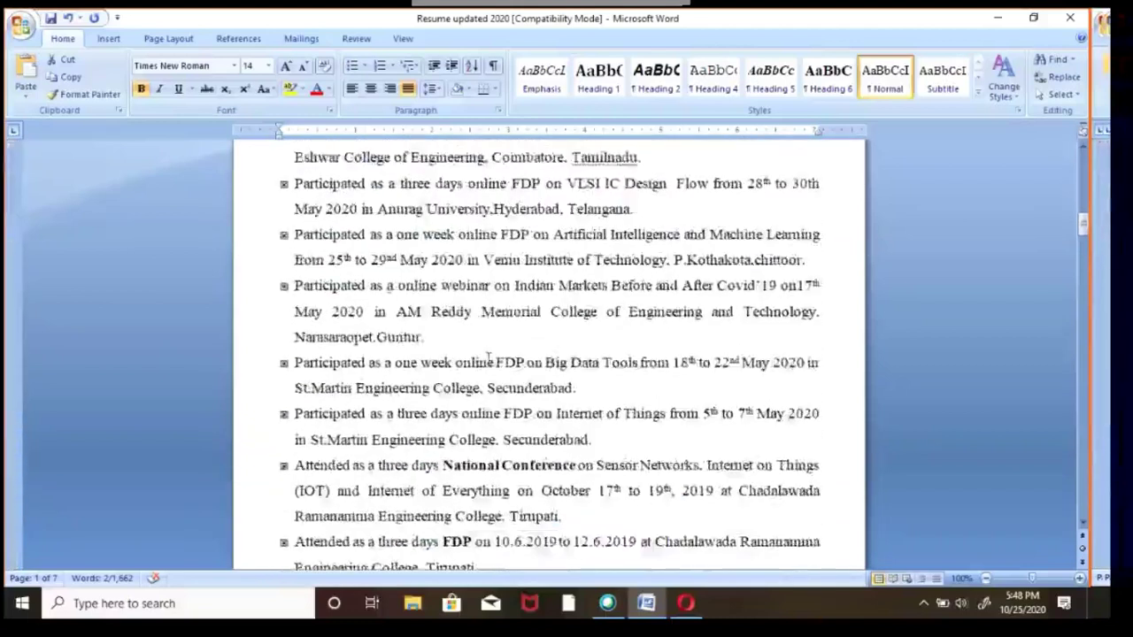
pyautogui.scroll(-10, 488, 357)
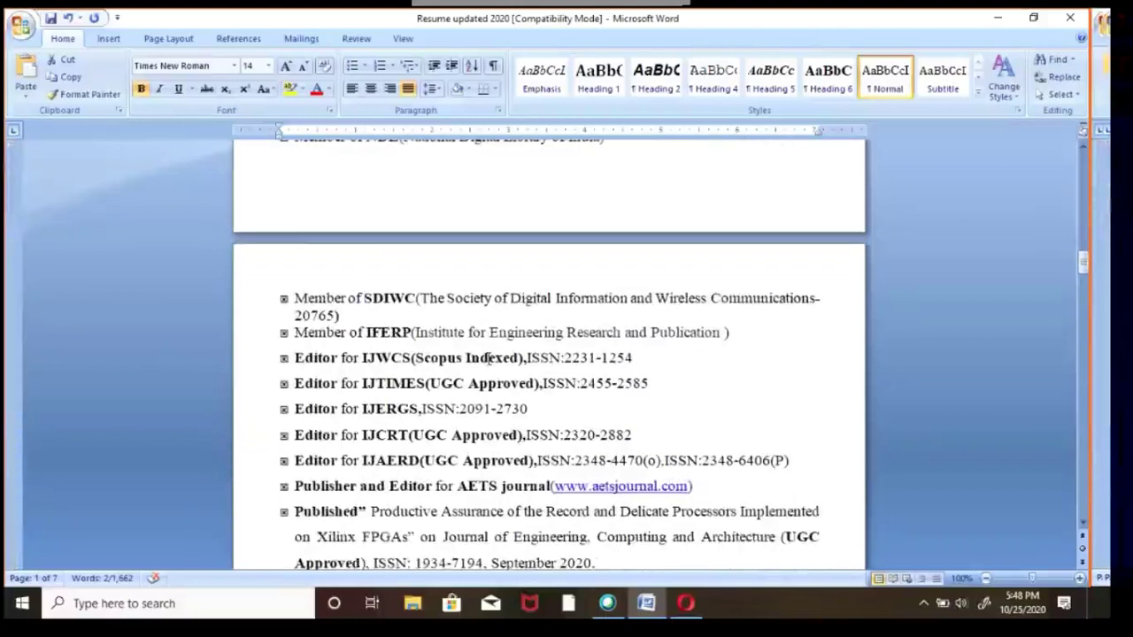
pyautogui.scroll(-20, 488, 358)
pyautogui.scroll(-20, 486, 358)
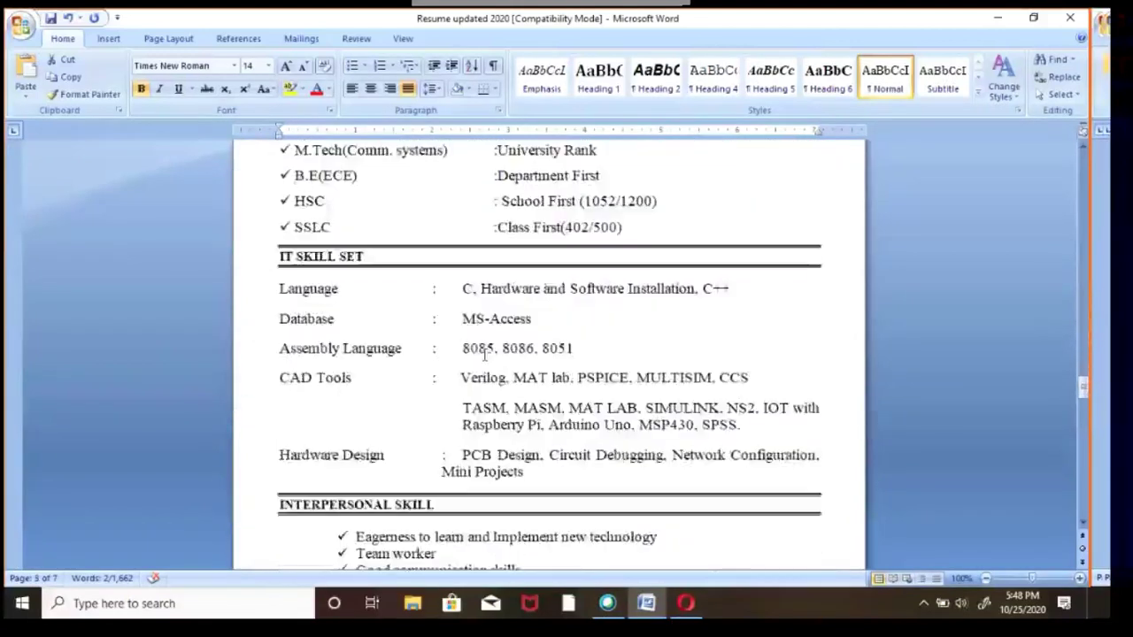
pyautogui.scroll(-8, 485, 354)
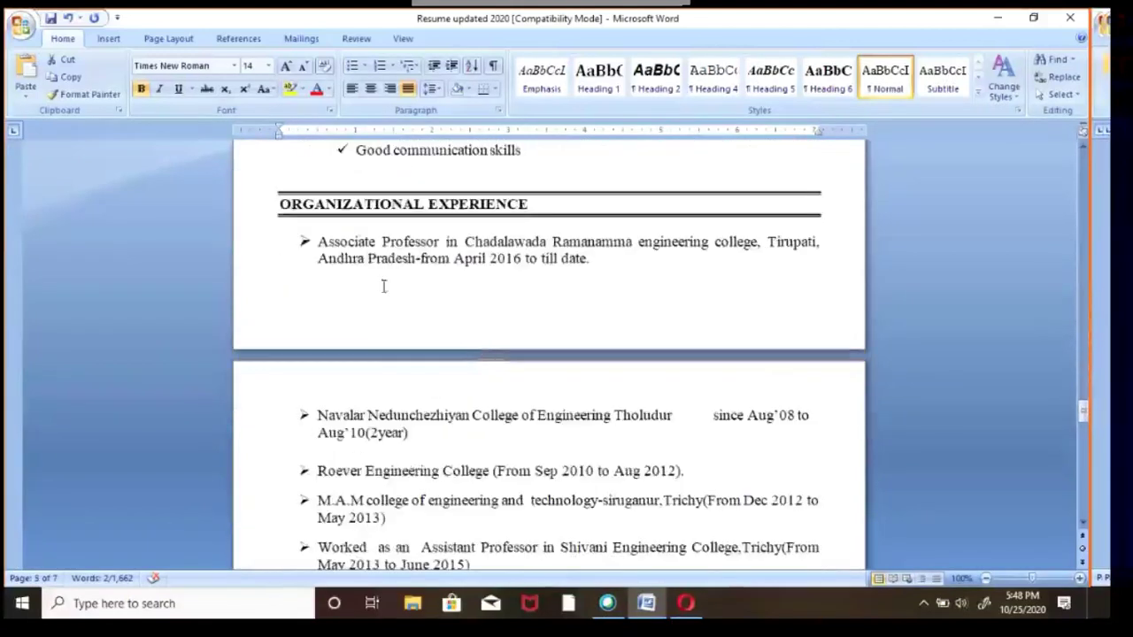
# Review the experience duties, highlighting the project-guiding line and 'IIT-Tirupati', down to PERSONAL DETAILS
pyautogui.moveTo(277, 205); pyautogui.dragTo(523, 205)
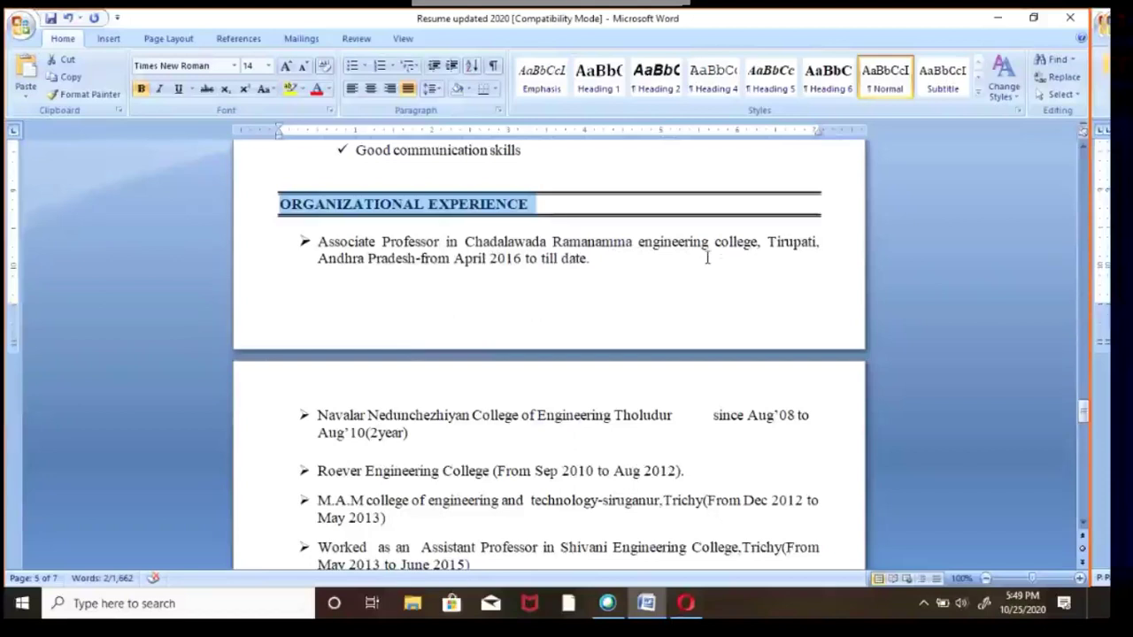
pyautogui.scroll(-10, 726, 312)
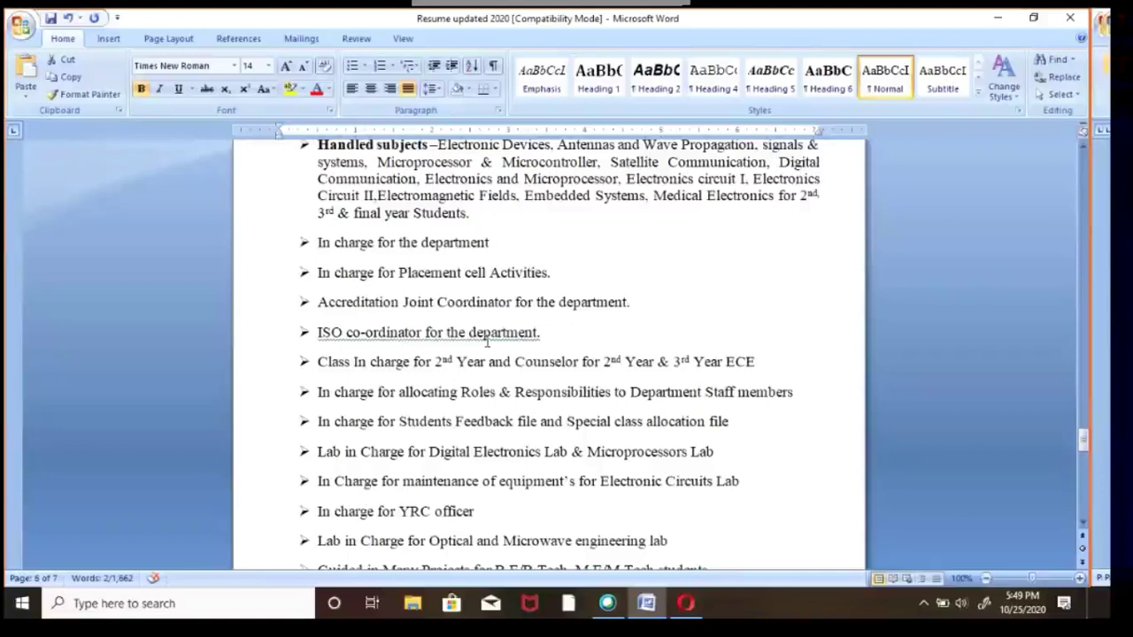
pyautogui.scroll(-7, 486, 342)
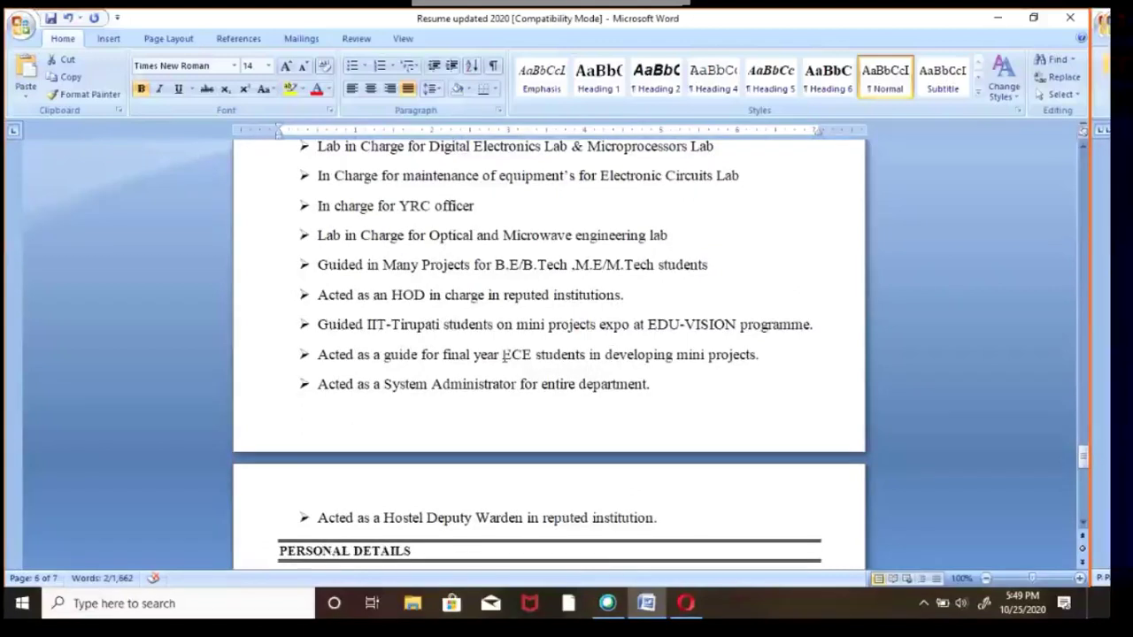
pyautogui.moveTo(319, 265); pyautogui.dragTo(699, 275)
pyautogui.scroll(-3, 690, 308)
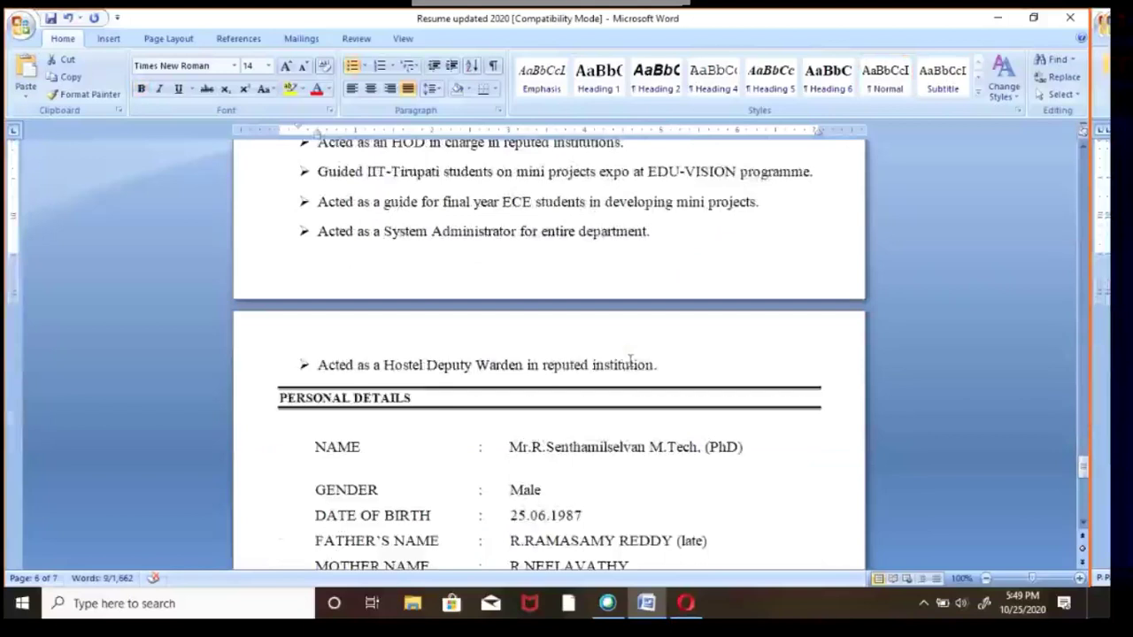
pyautogui.scroll(2, 487, 368)
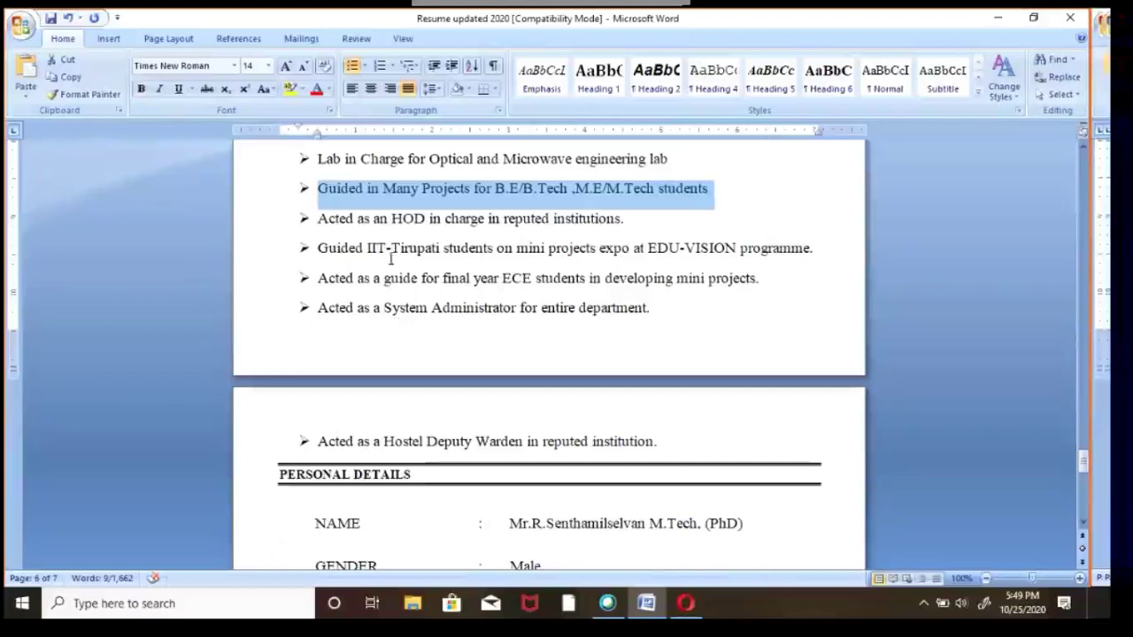
pyautogui.moveTo(367, 247); pyautogui.dragTo(413, 249)
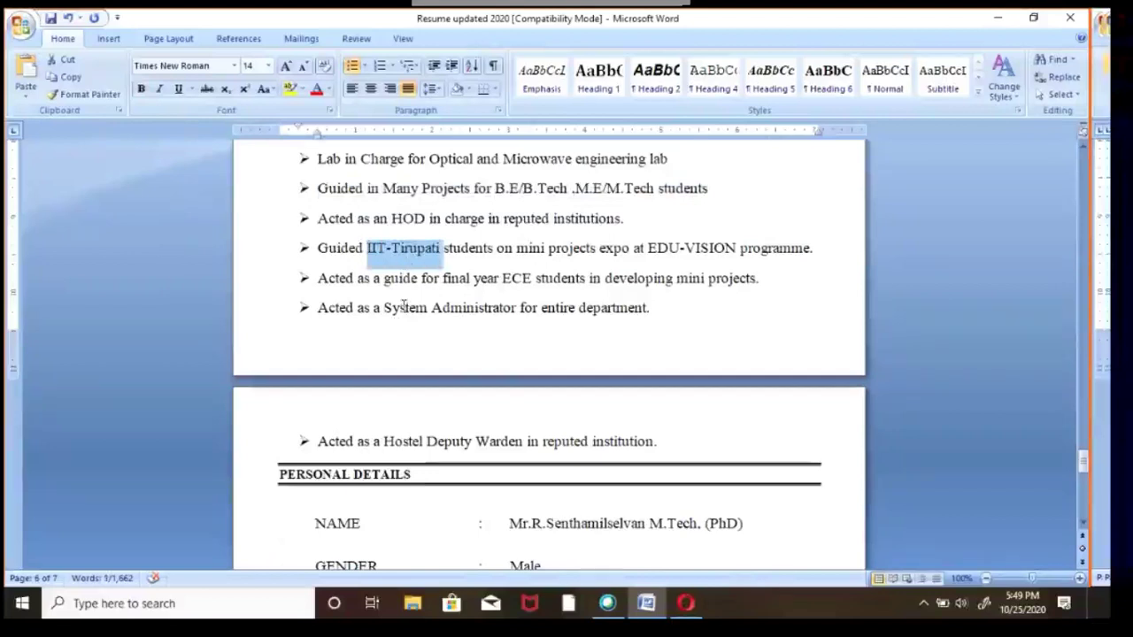
pyautogui.scroll(-9, 404, 305)
pyautogui.scroll(2, 409, 305)
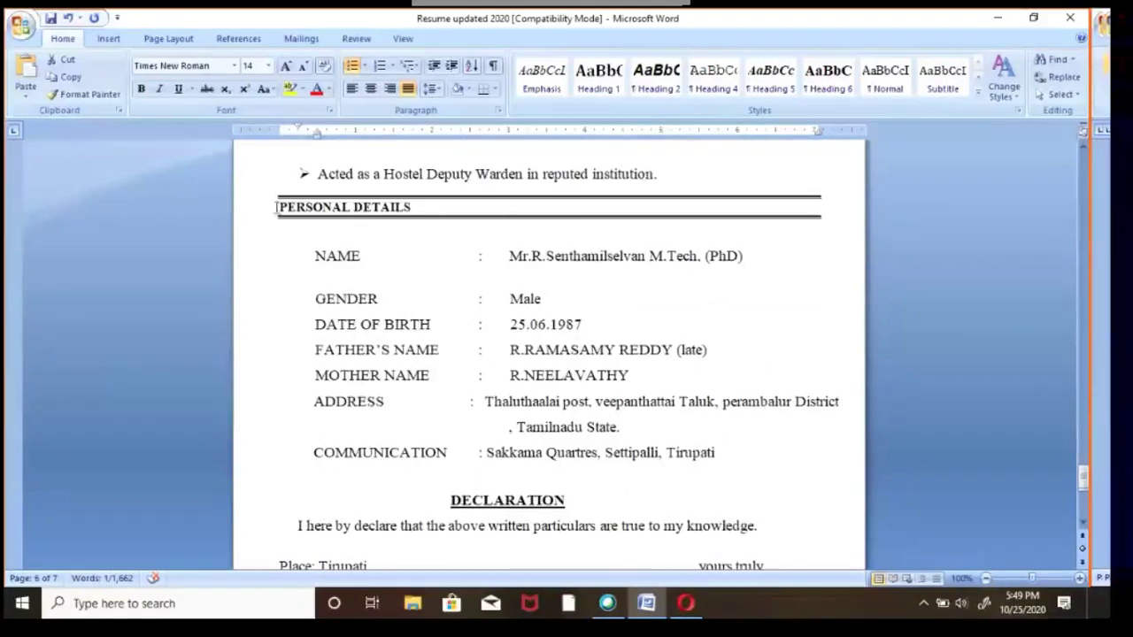
pyautogui.moveTo(281, 205); pyautogui.dragTo(390, 208)
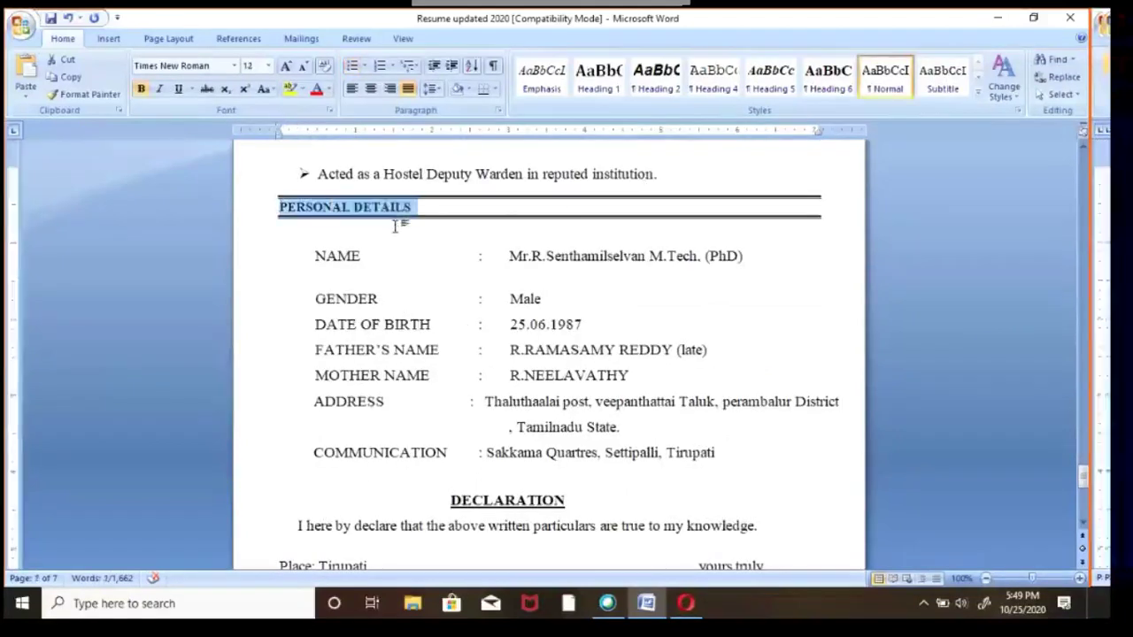
pyautogui.moveTo(317, 255); pyautogui.dragTo(381, 261)
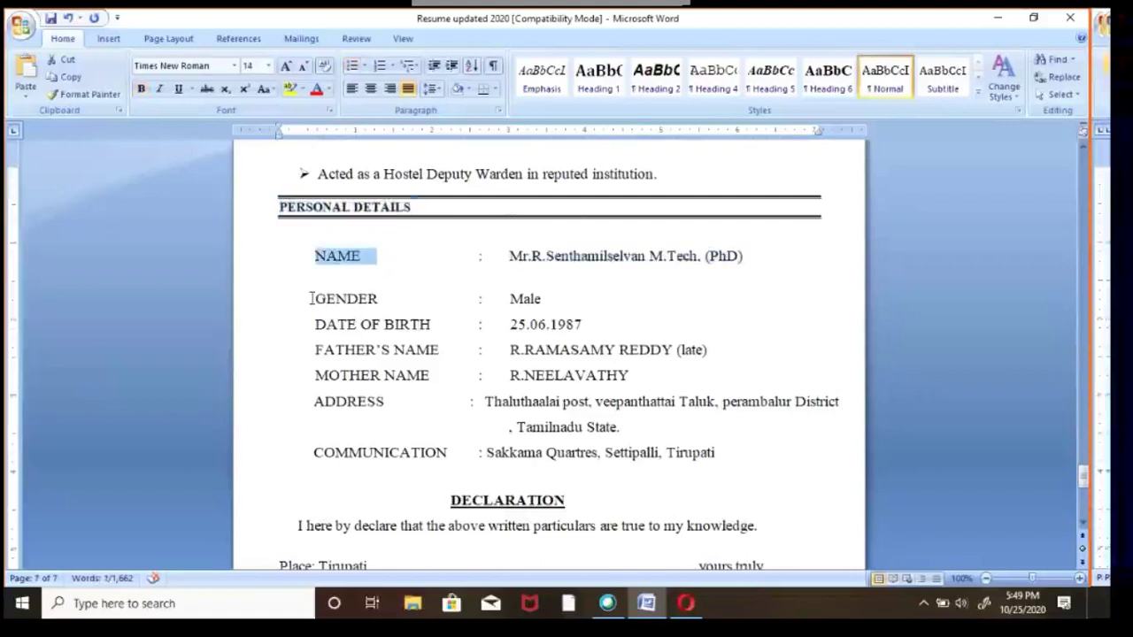
pyautogui.moveTo(311, 298); pyautogui.dragTo(379, 295)
pyautogui.moveTo(311, 321); pyautogui.dragTo(436, 324)
pyautogui.moveTo(315, 351); pyautogui.dragTo(434, 351)
pyautogui.moveTo(315, 377); pyautogui.dragTo(449, 378)
pyautogui.moveTo(317, 400); pyautogui.dragTo(400, 405)
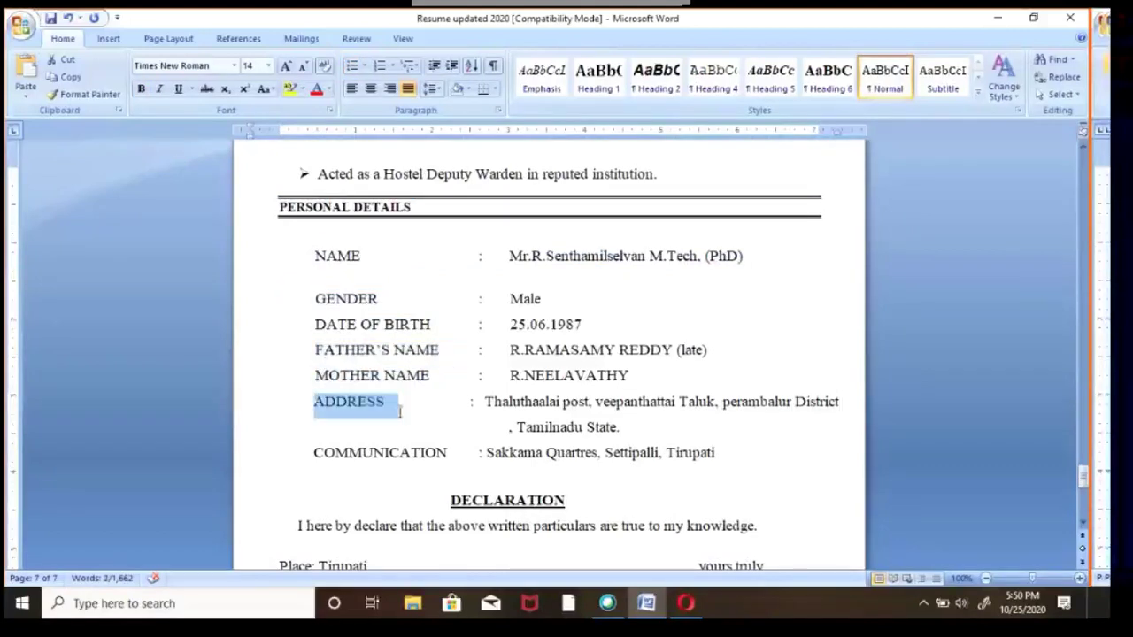
pyautogui.moveTo(307, 459); pyautogui.dragTo(451, 454)
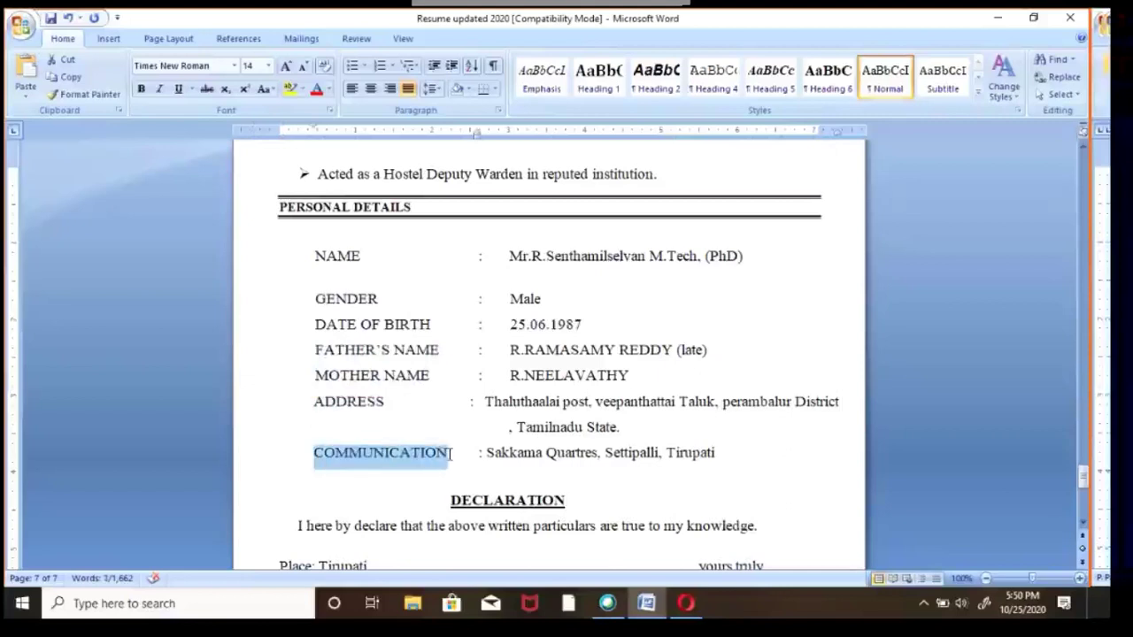
pyautogui.scroll(-3, 450, 454)
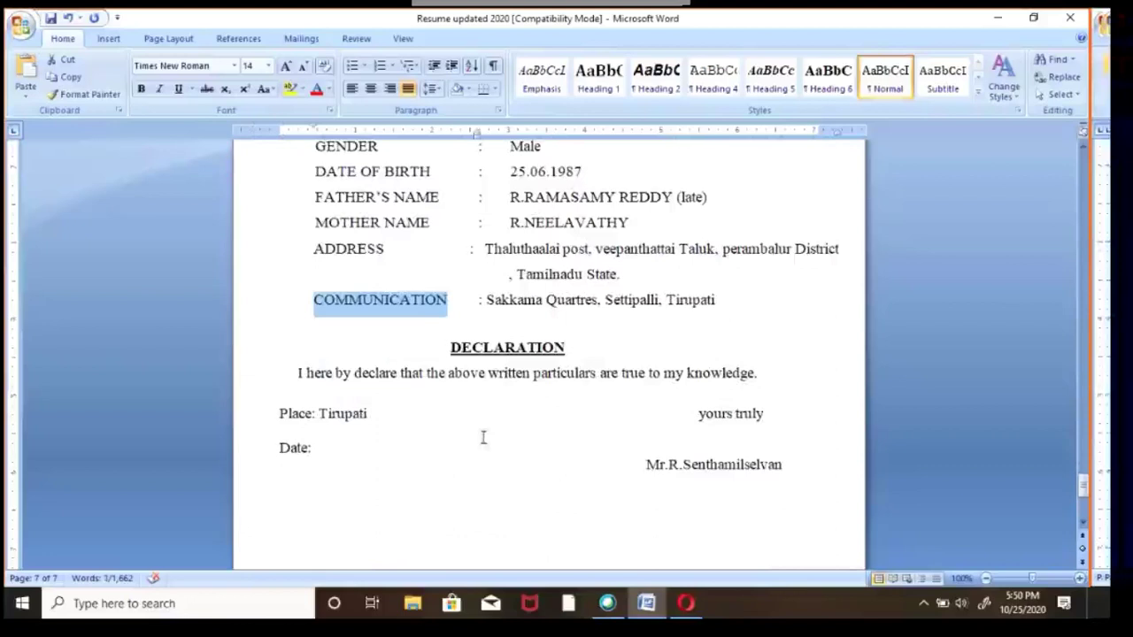
pyautogui.moveTo(450, 347); pyautogui.dragTo(587, 351)
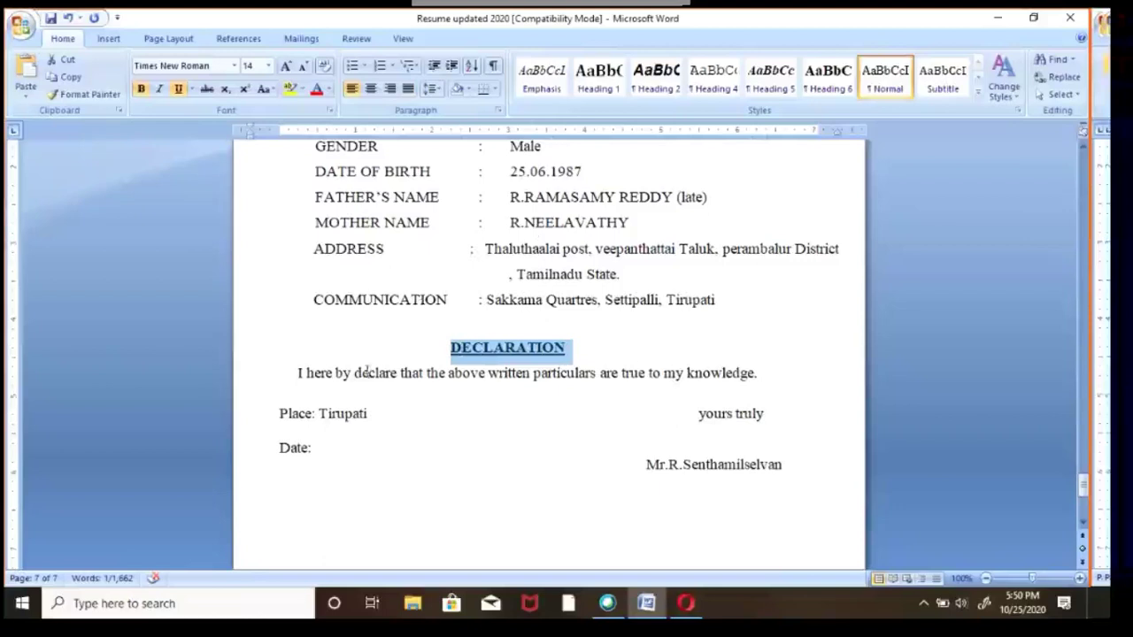
pyautogui.click(295, 376)
pyautogui.moveTo(305, 373); pyautogui.dragTo(758, 382)
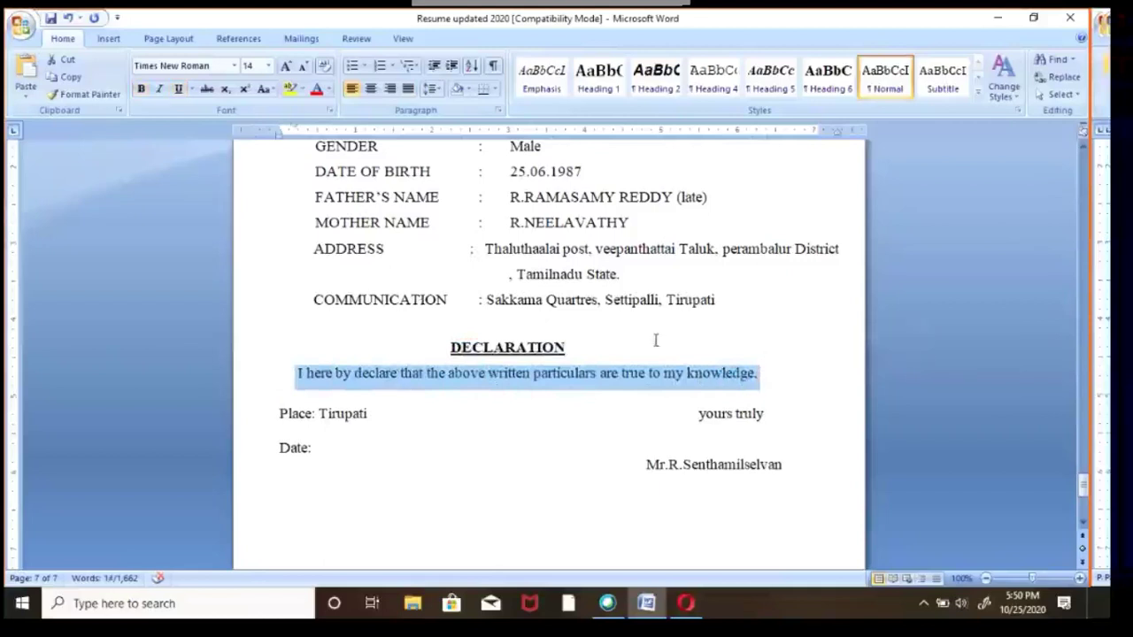
pyautogui.moveTo(280, 413); pyautogui.dragTo(313, 414)
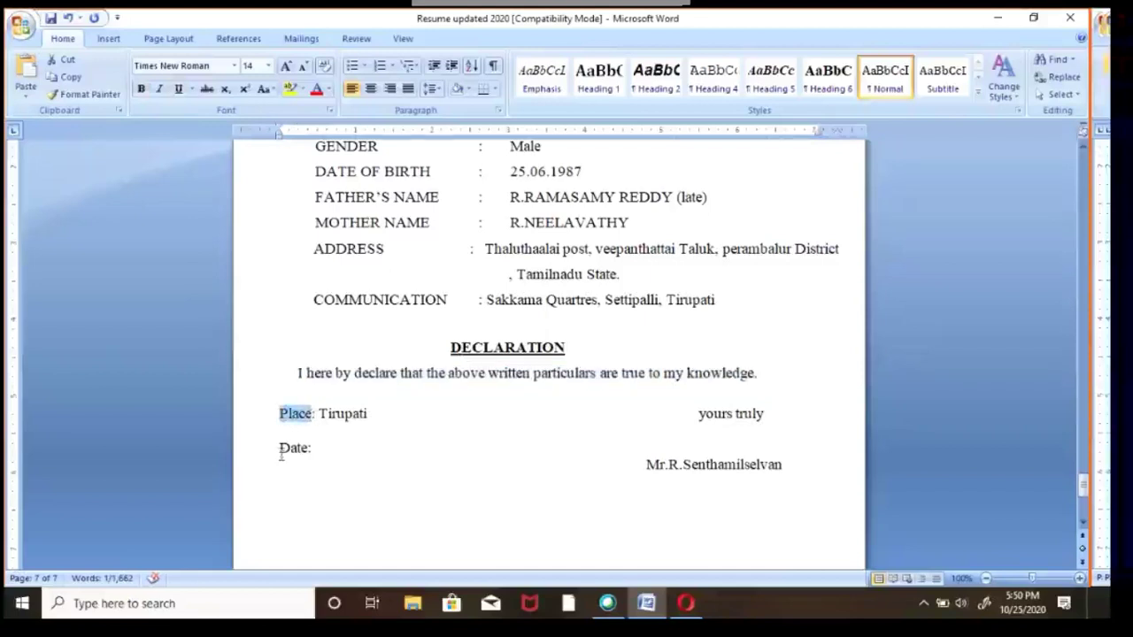
pyautogui.moveTo(280, 448); pyautogui.dragTo(336, 449)
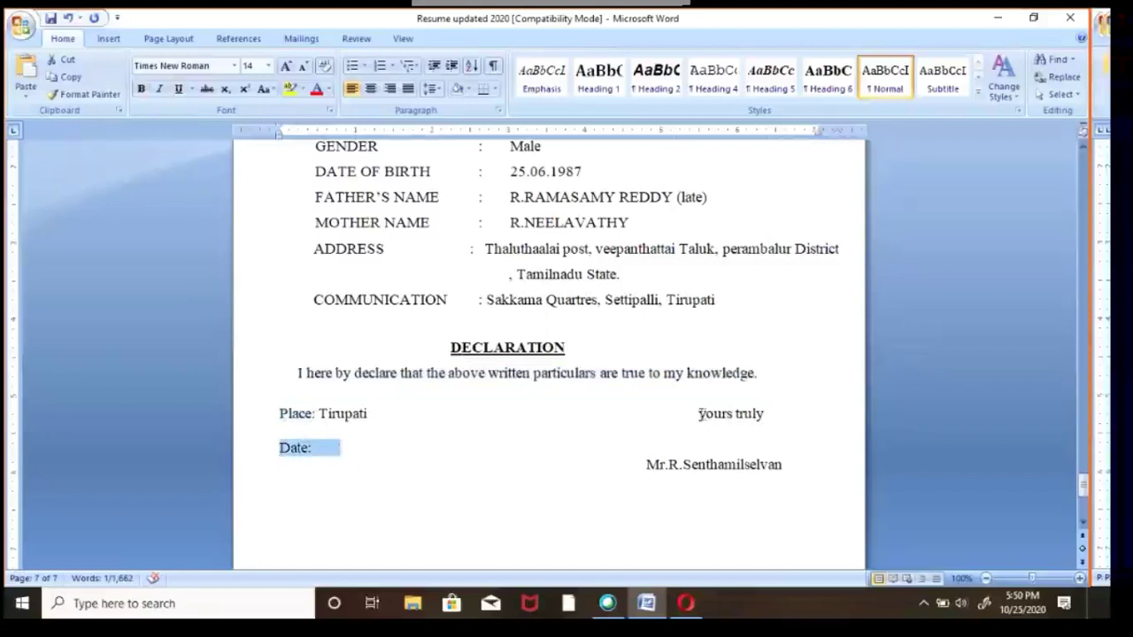
pyautogui.moveTo(699, 414); pyautogui.dragTo(759, 414)
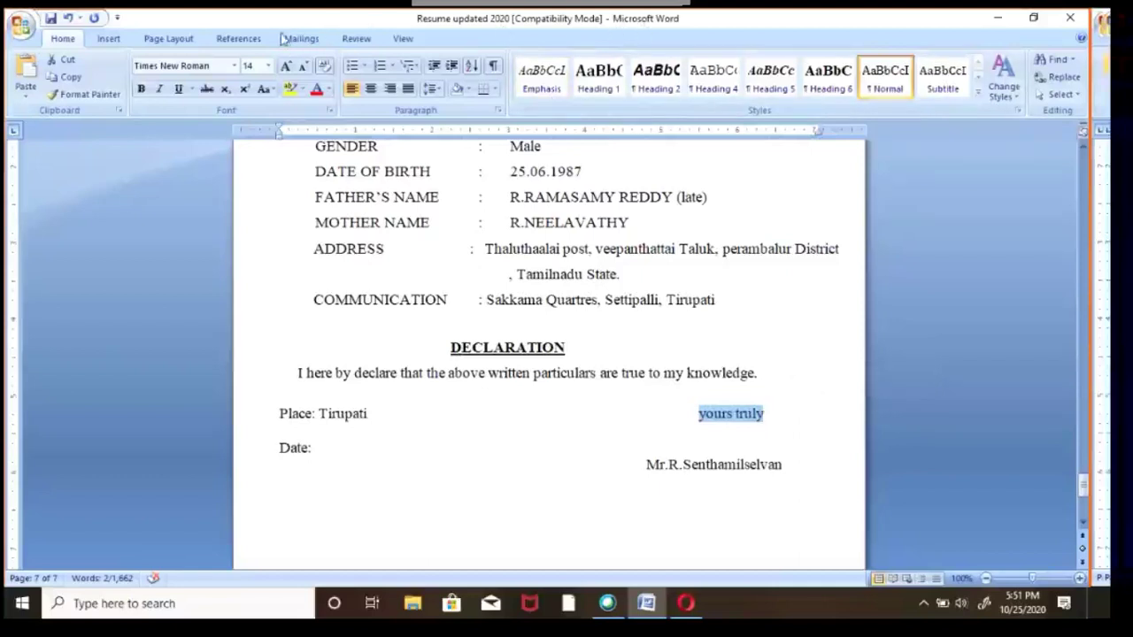
pyautogui.press('Right')
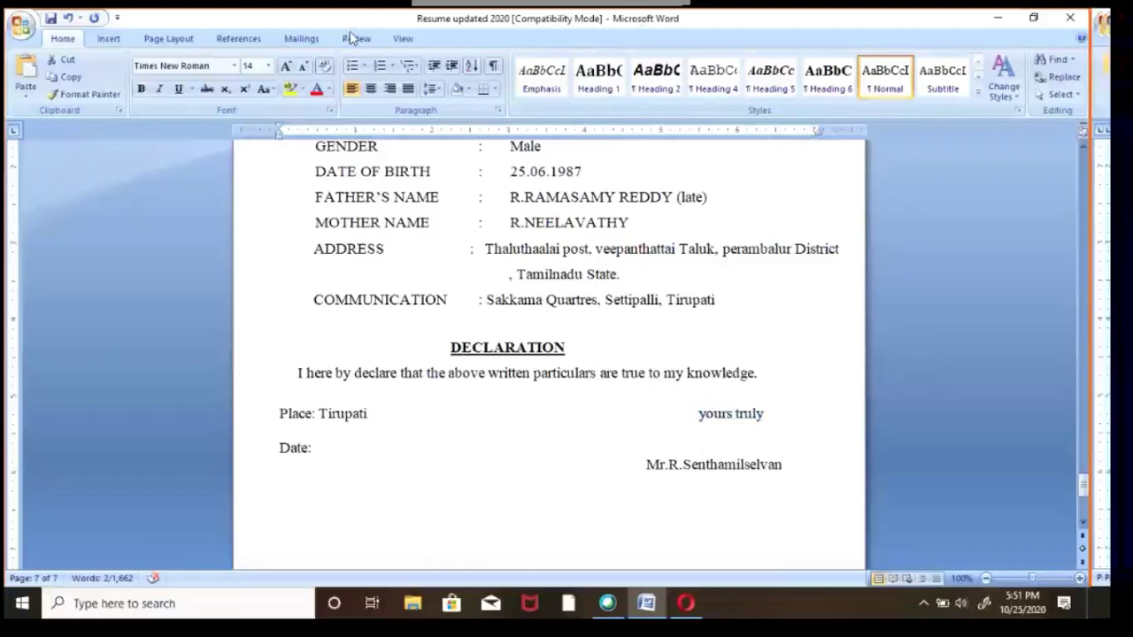